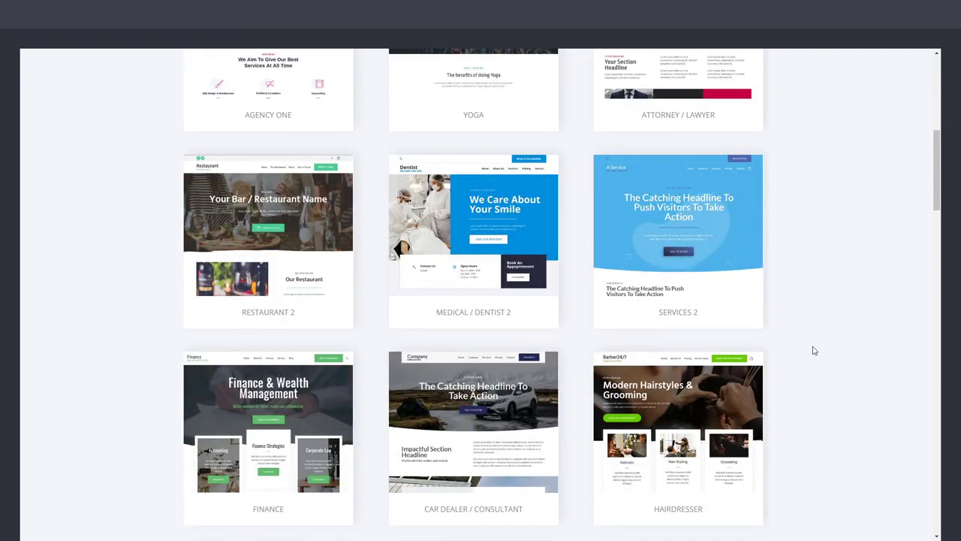
Browse the website templates and preview the Business template's page.
scroll(855, 338, "down", 4)
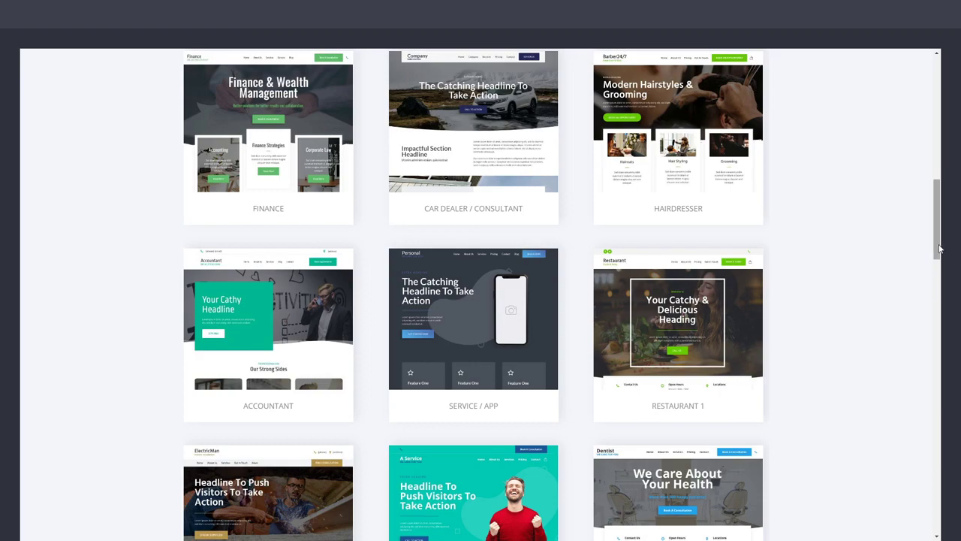
left_click_drag(939, 249, 928, 111)
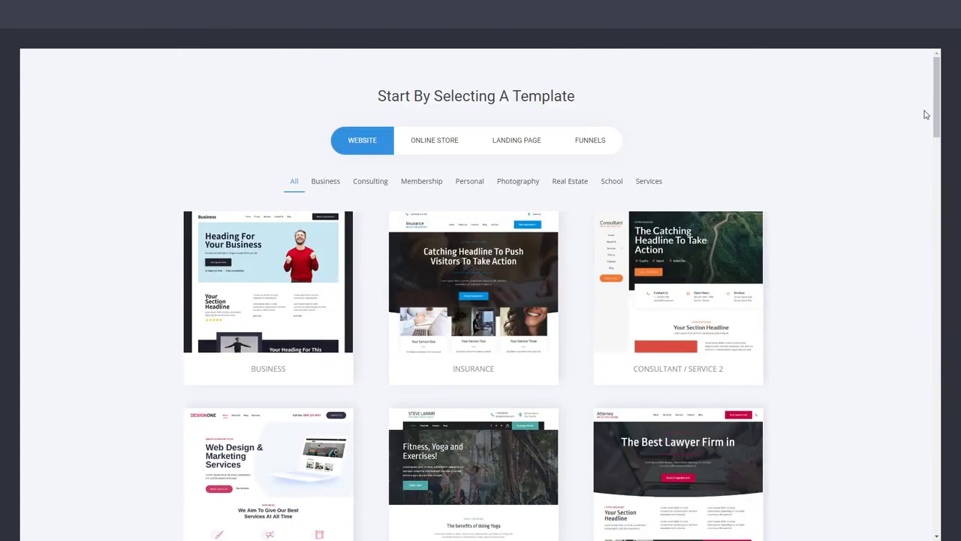
mouse_move(253, 295)
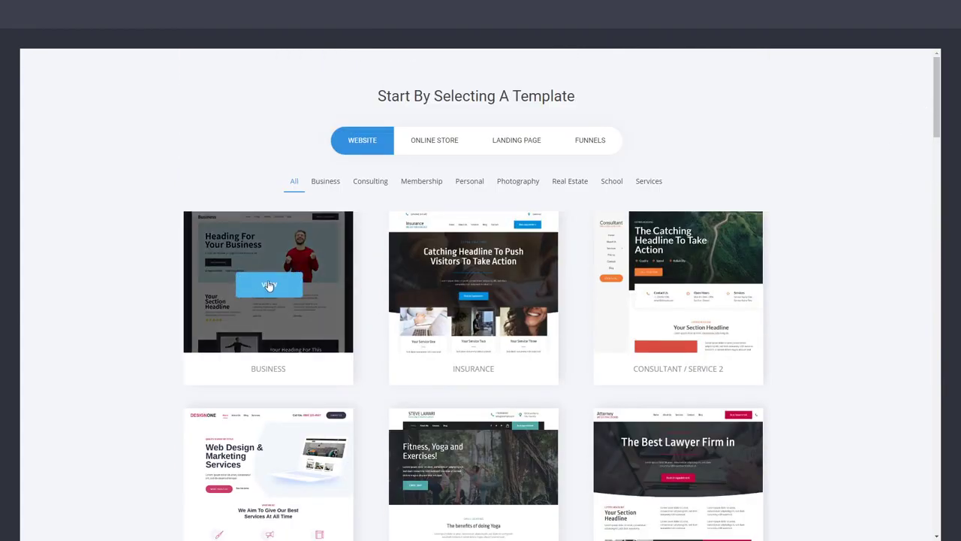
left_click(270, 287)
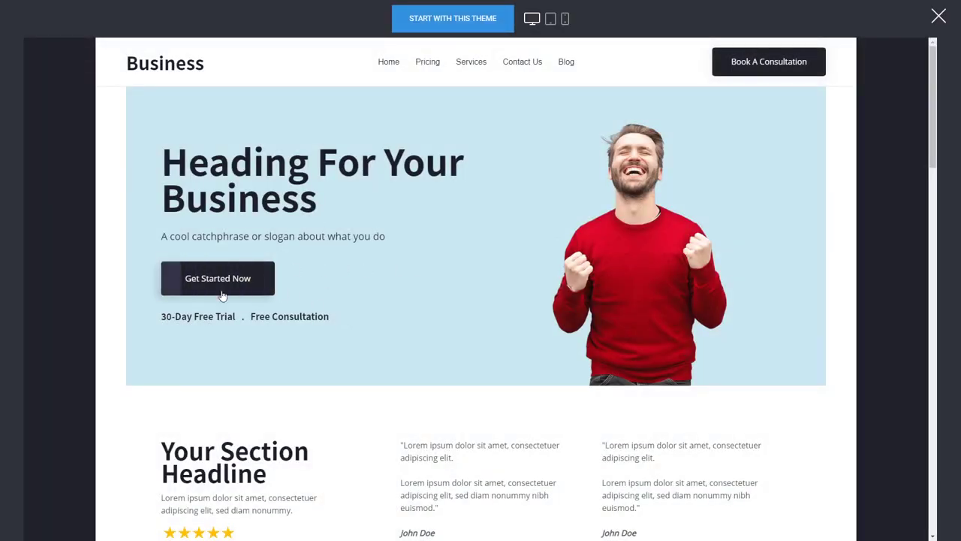
scroll(433, 297, "down", 5)
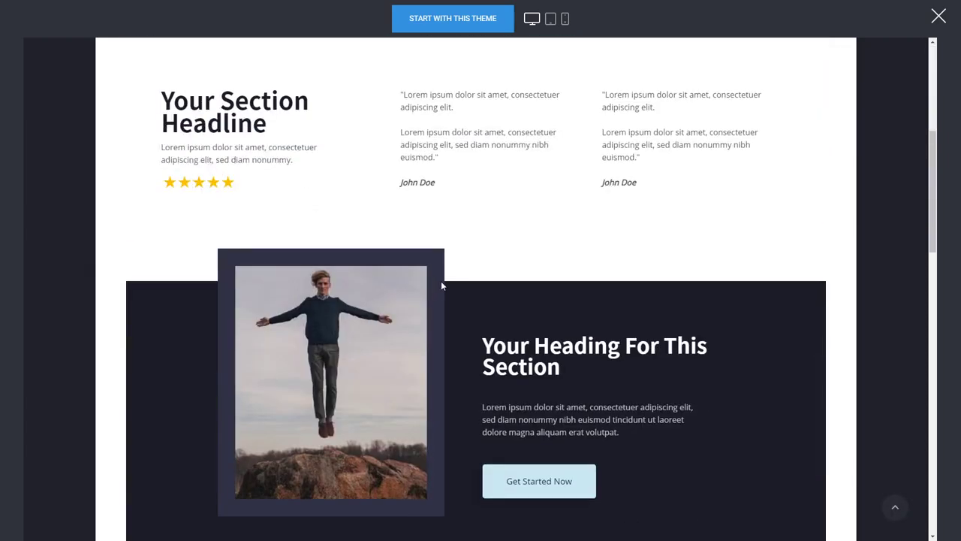
scroll(589, 330, "up", 5)
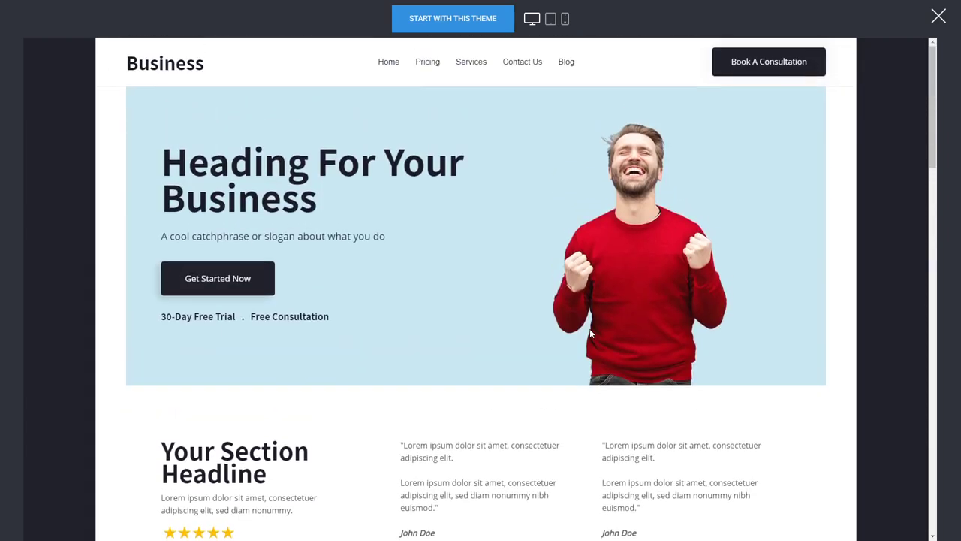
Start a new website from the Business template, entering a website title and submitting it.
left_click(452, 30)
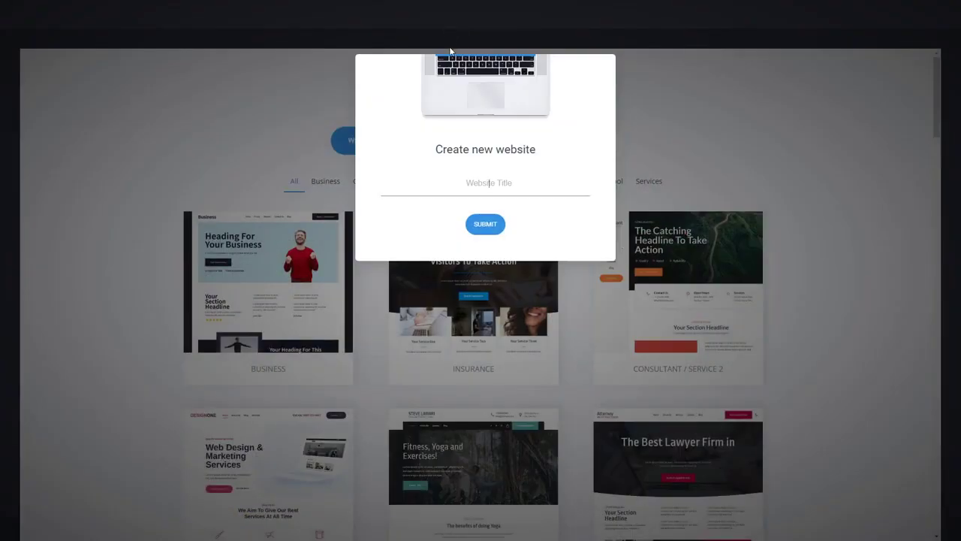
type("s")
left_click(489, 224)
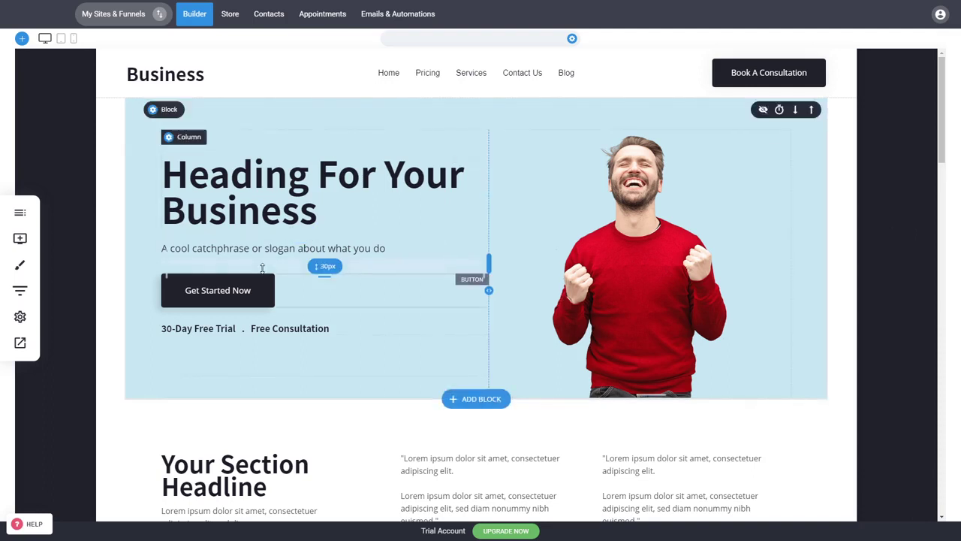
Try increasing the spacing above the hero section's Get Started Now button to 31 px.
mouse_move(263, 271)
left_mouse_down()
mouse_move(266, 316)
mouse_move(275, 268)
left_mouse_up()
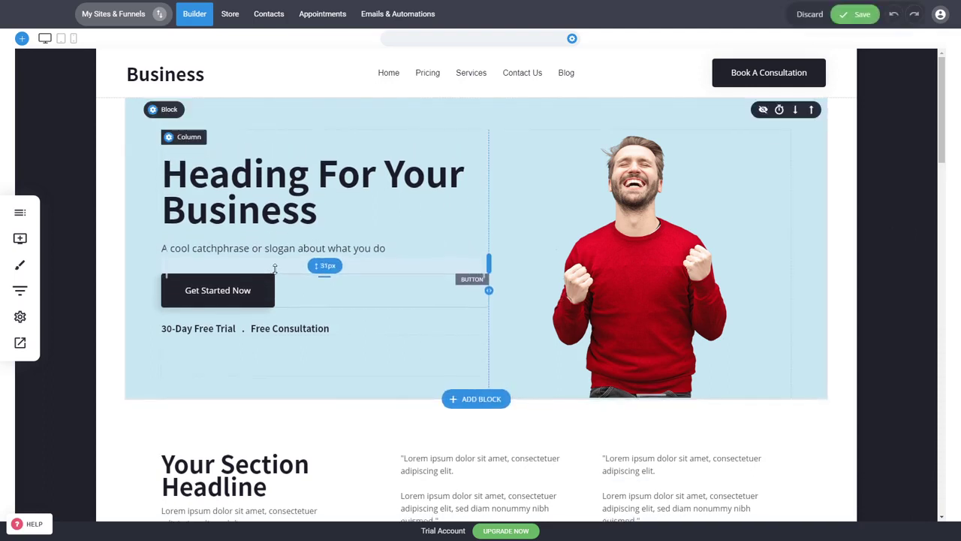
left_click(297, 195)
left_click(884, 238)
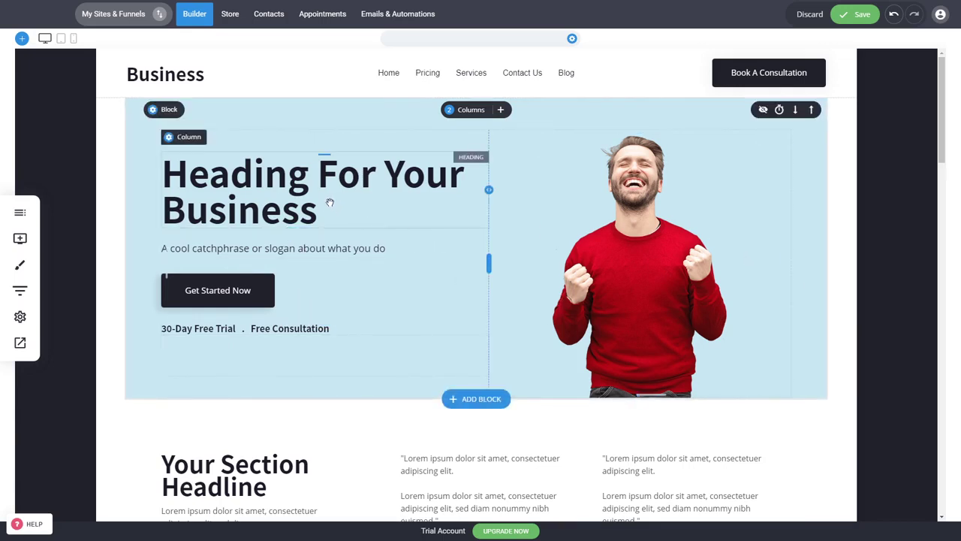
Activate the online store, discarding the unsaved page changes, and open its product list.
left_click(230, 23)
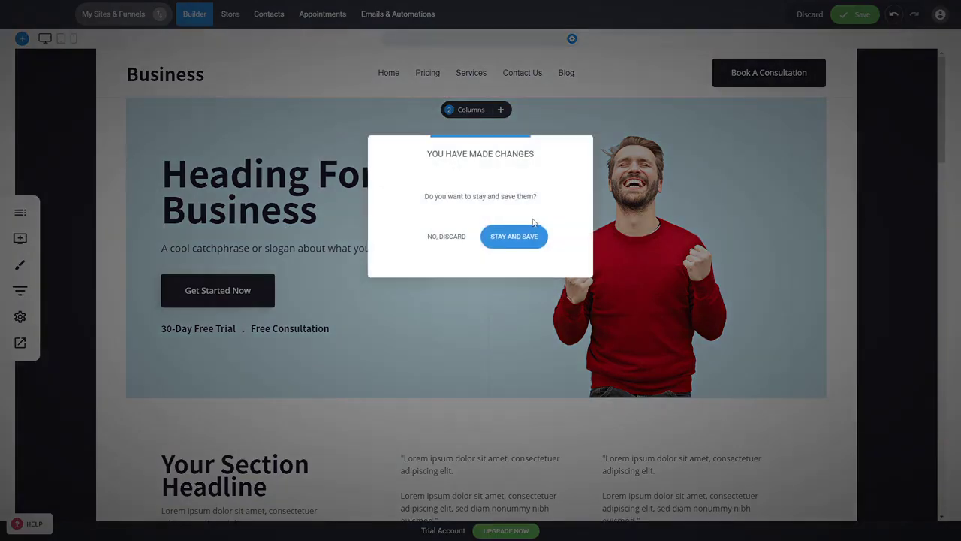
left_click(455, 239)
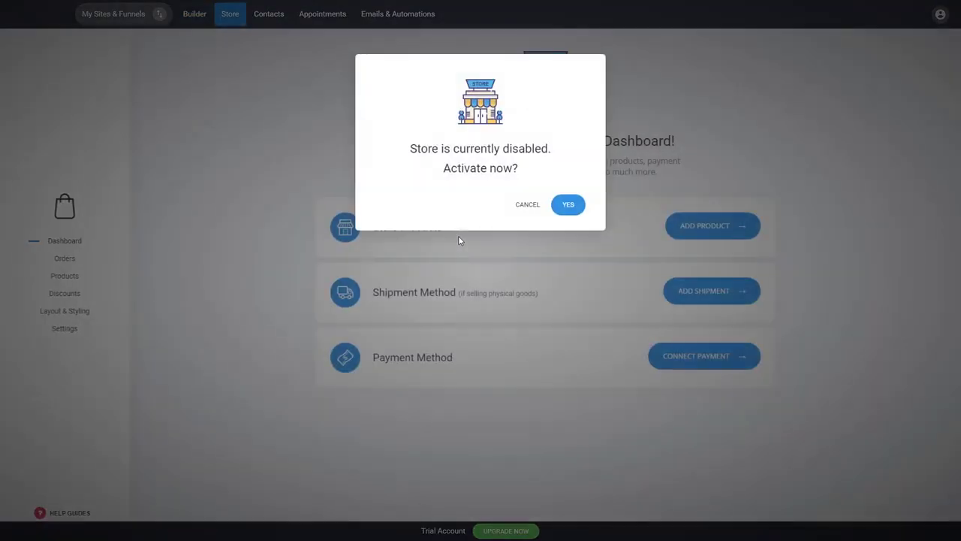
left_click(567, 205)
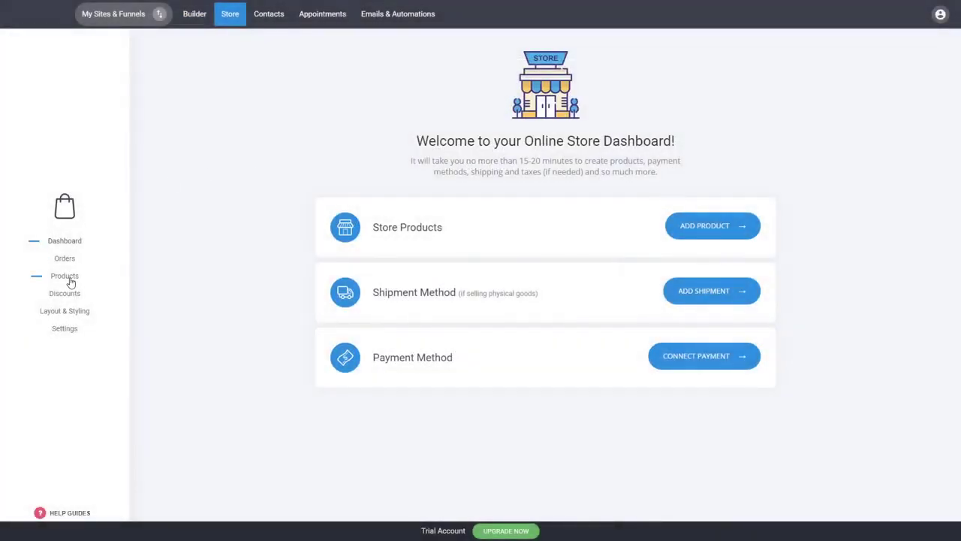
left_click(69, 278)
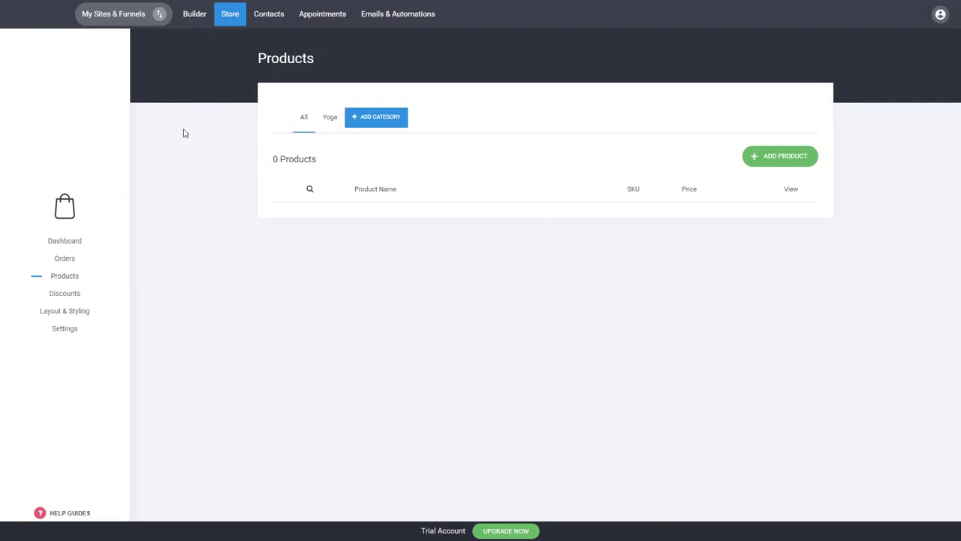
Review the contact list and the availability settings of the Test Event booking.
left_click(273, 24)
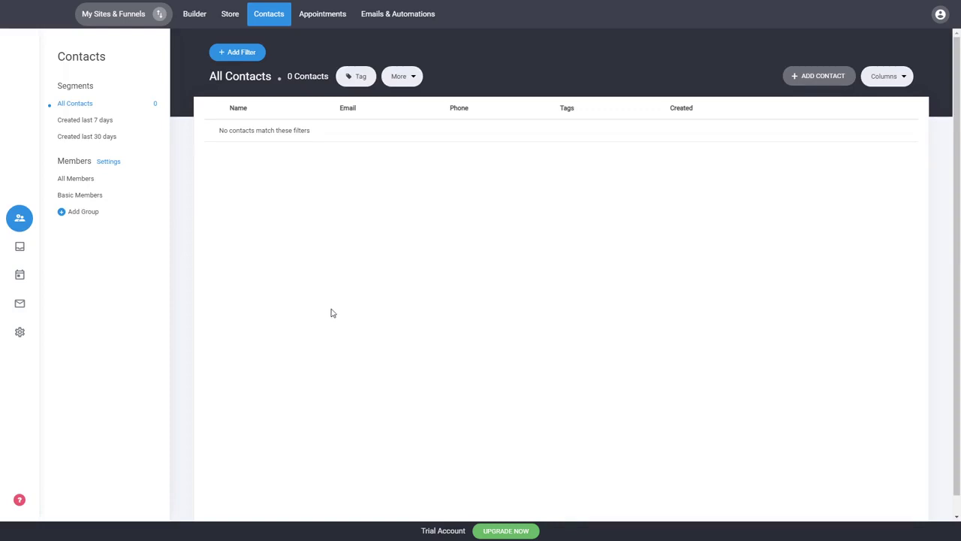
left_click(337, 21)
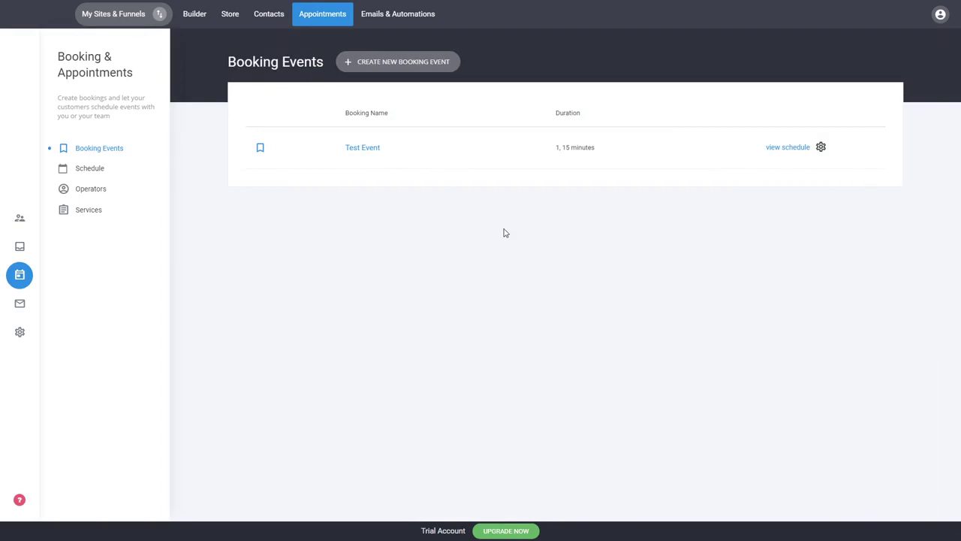
left_click(377, 151)
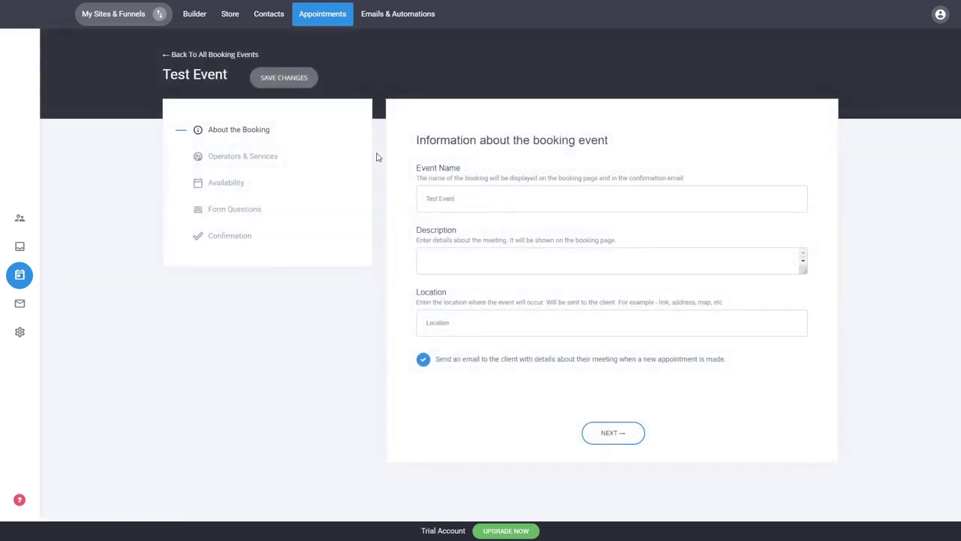
left_click(236, 185)
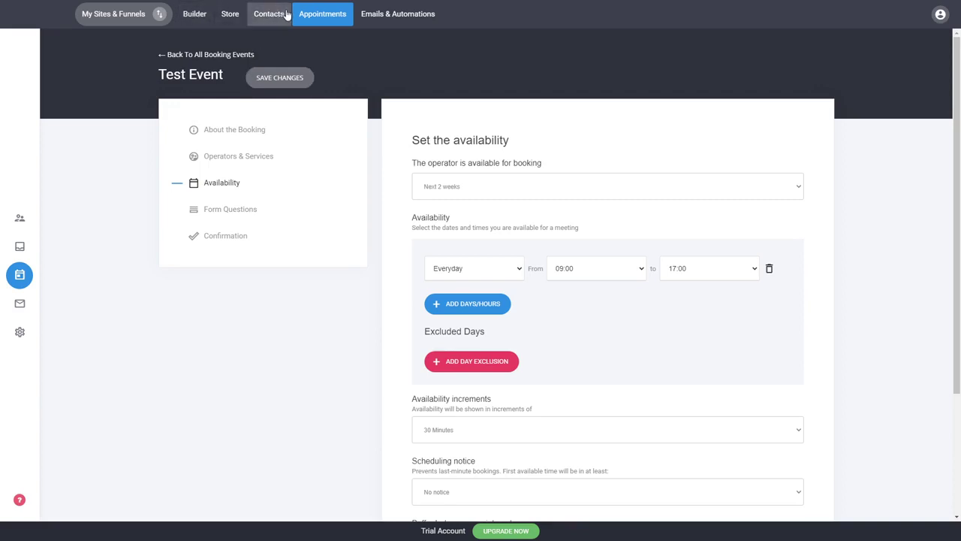
View the email marketing dashboard and return to the page builder to inspect the hero section's Get Started Now button.
left_click(399, 22)
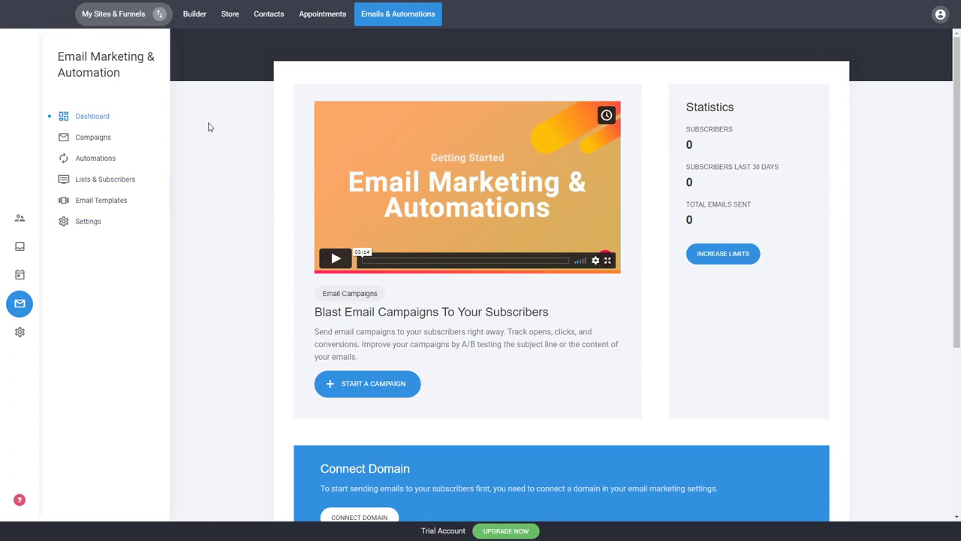
left_click(194, 13)
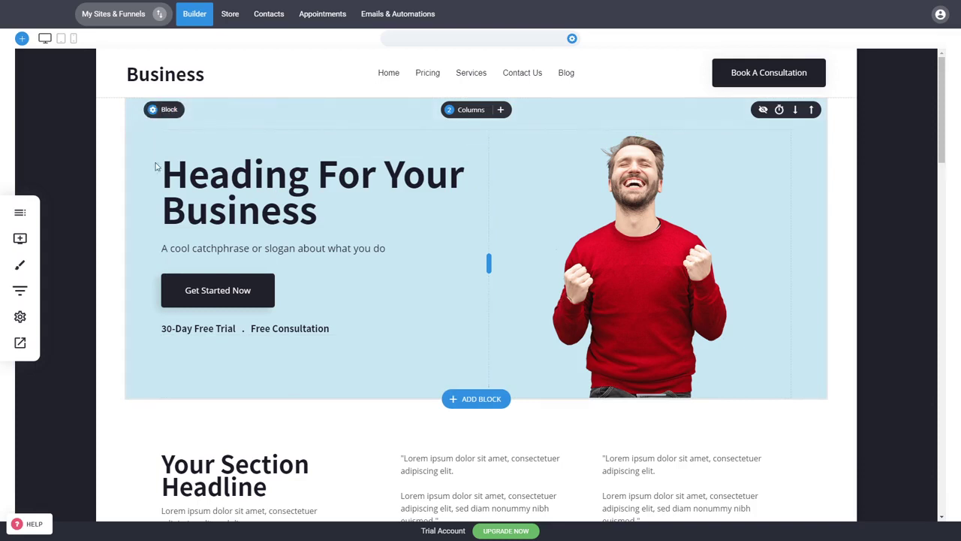
left_click(238, 248)
left_click(231, 293)
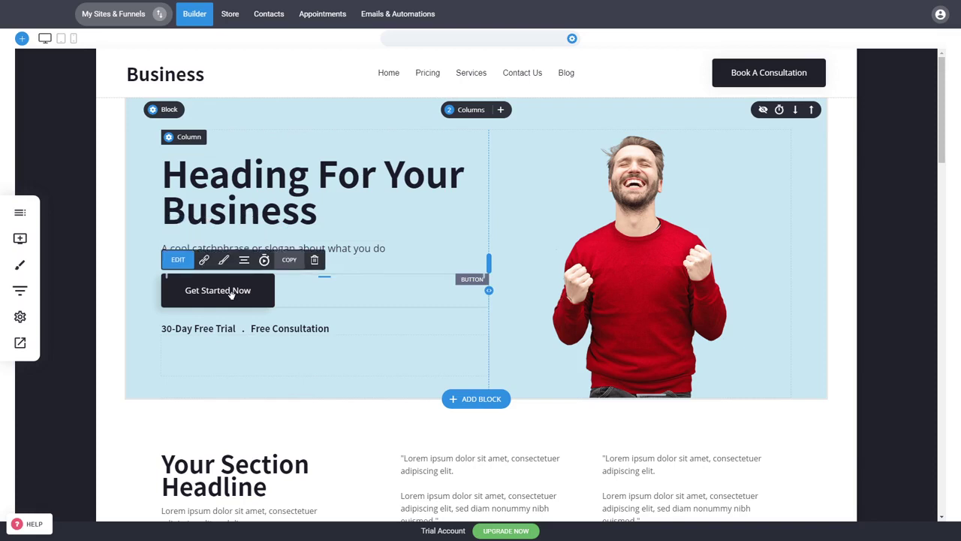
Try adding the test text "das da" at the end of the hero heading, and remove it again.
triple_click(253, 199)
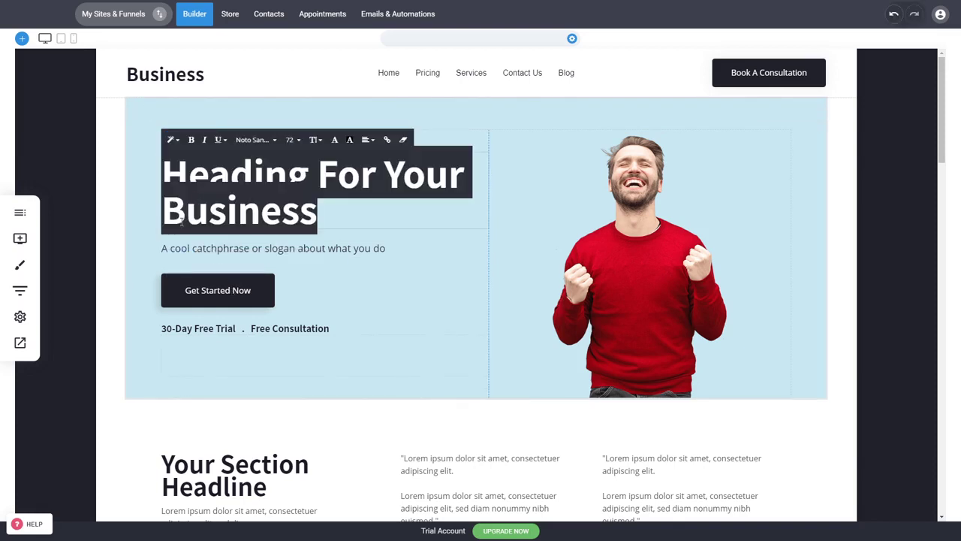
left_click(313, 218)
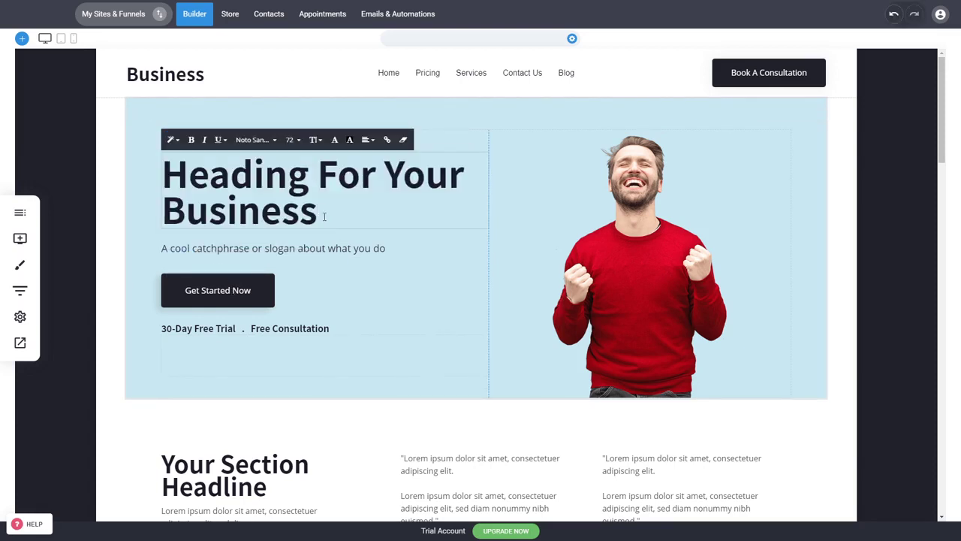
type("дасда")
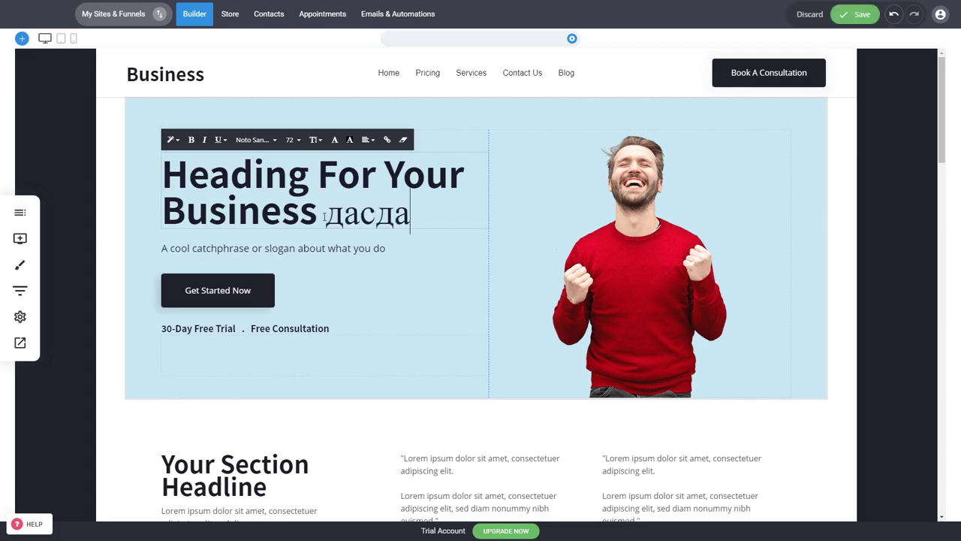
key("BackSpace")
key("BackSpace")
key("BackSpace")
key("BackSpace")
key("BackSpace")
type("das da")
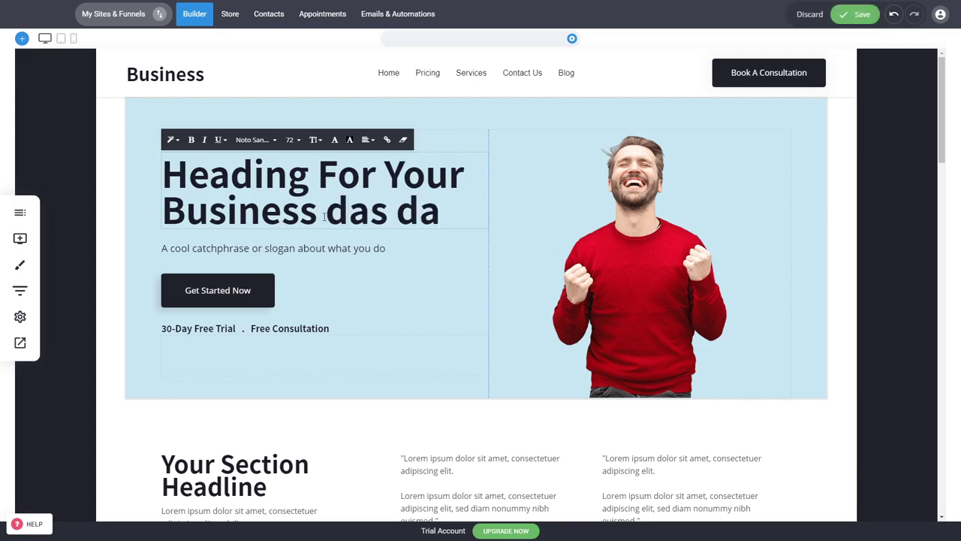
key("ctrl+shift+Left")
key("ctrl+shift+Left")
key("BackSpace")
key("BackSpace")
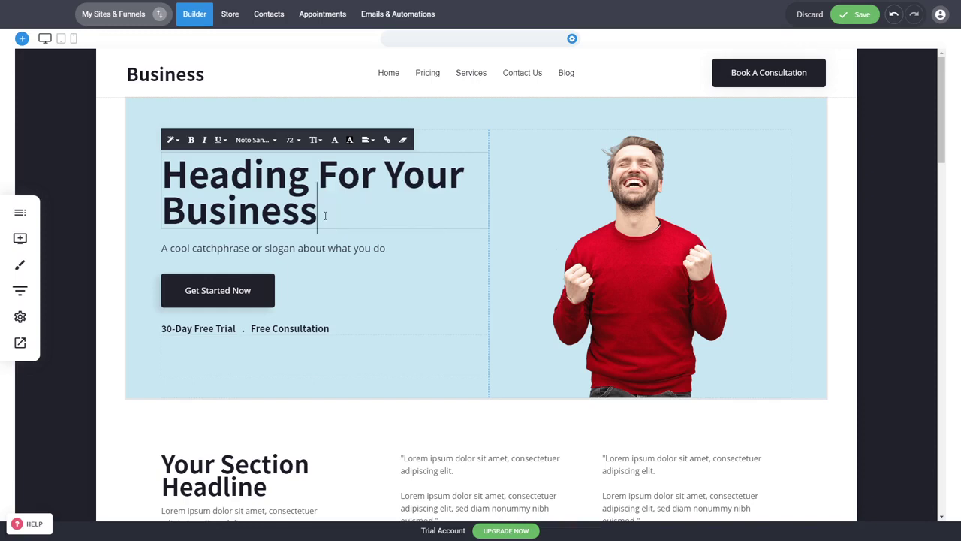
Try a font size of 28 on the whole hero heading, and settle on 66.
triple_click(289, 201)
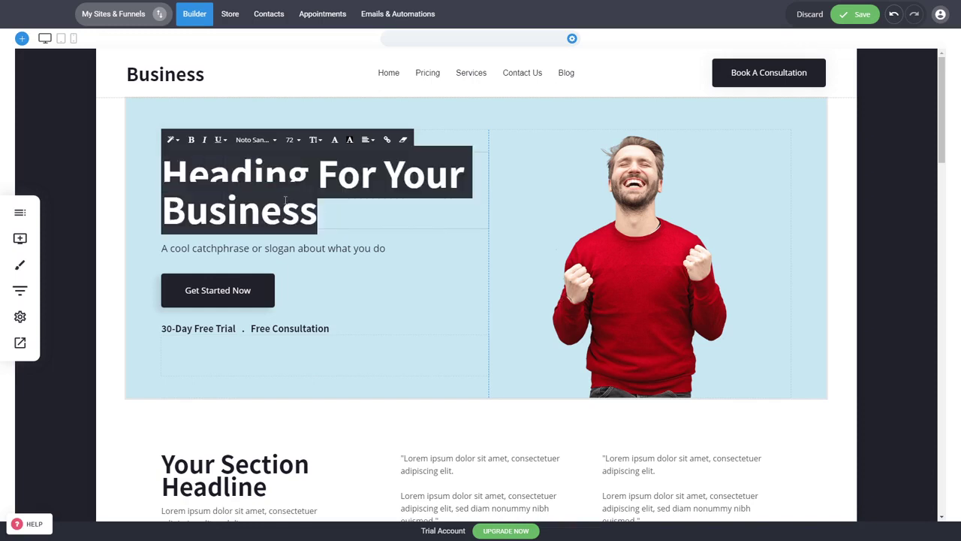
left_click(290, 143)
left_click(335, 211)
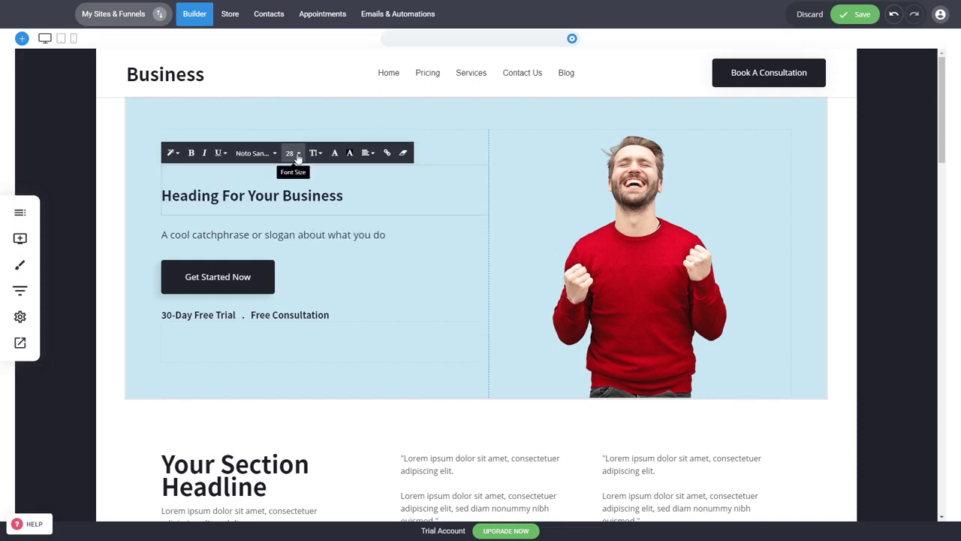
left_click(293, 153)
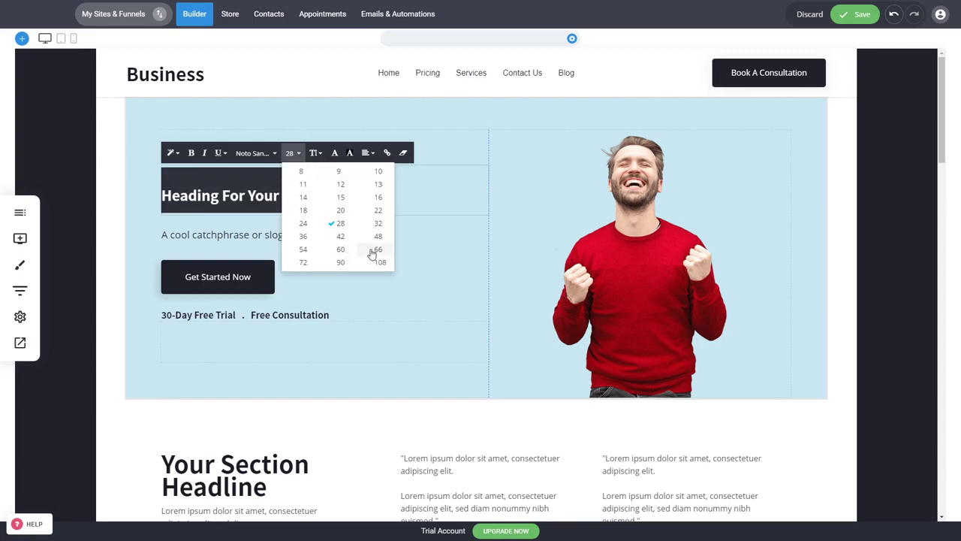
left_click(373, 251)
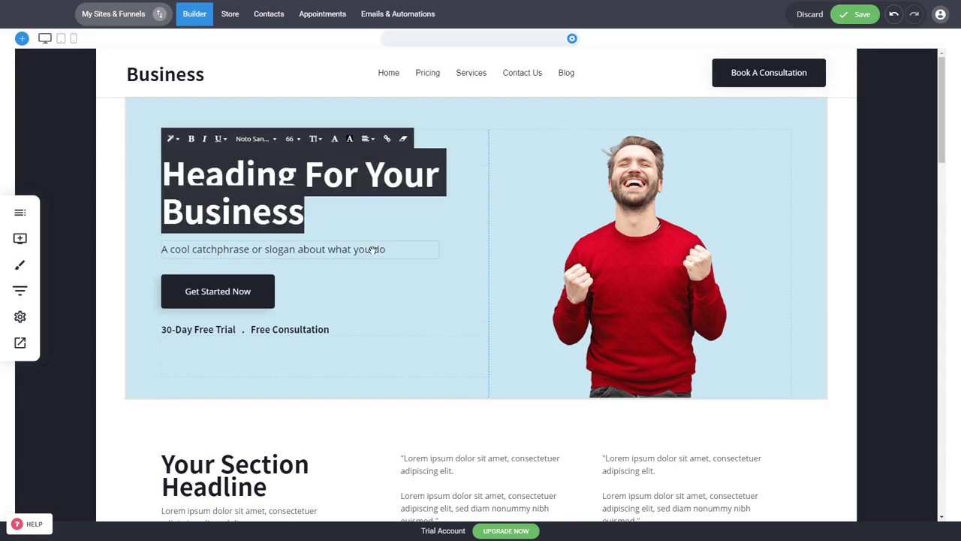
left_click(869, 218)
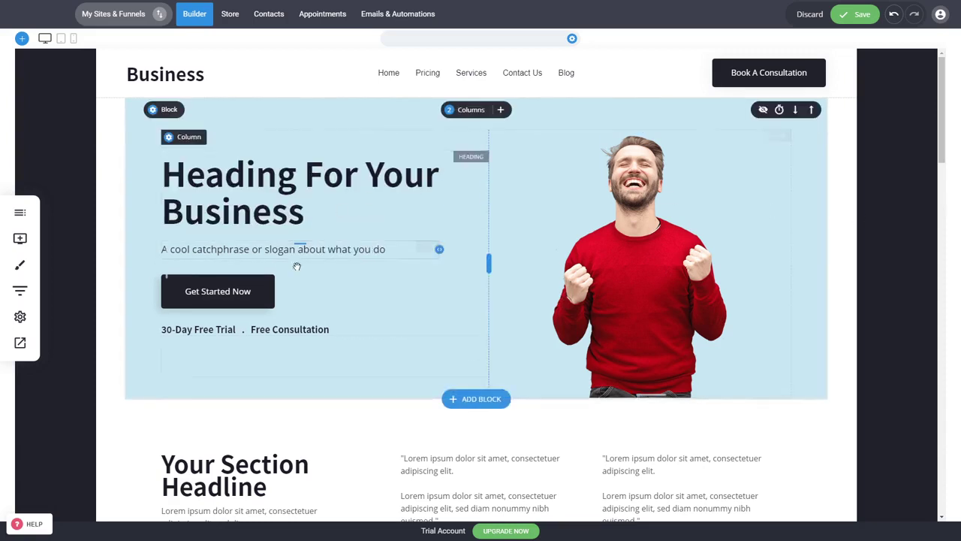
Inspect the Get Started Now button's text and link settings, and open its styling options.
left_click(262, 298)
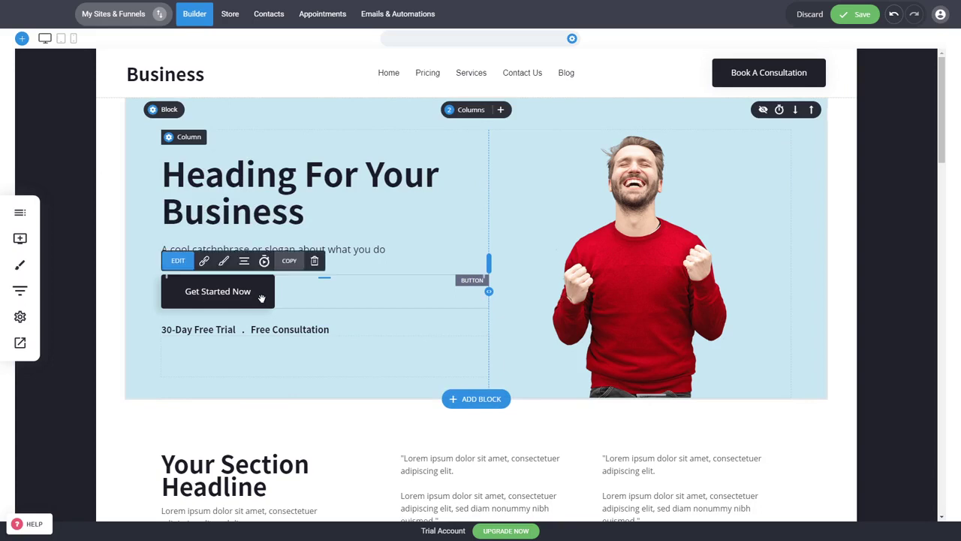
left_click(180, 263)
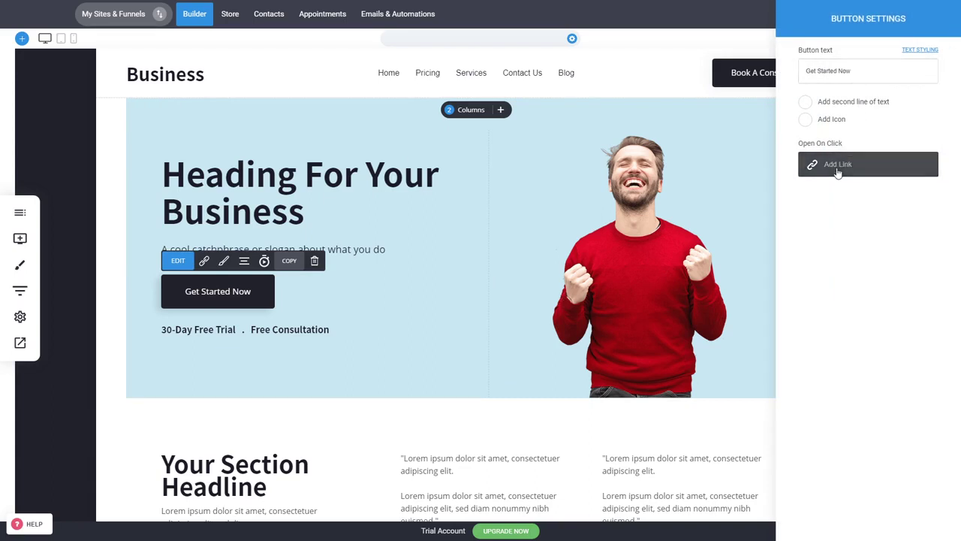
left_click(211, 288)
left_click(213, 289)
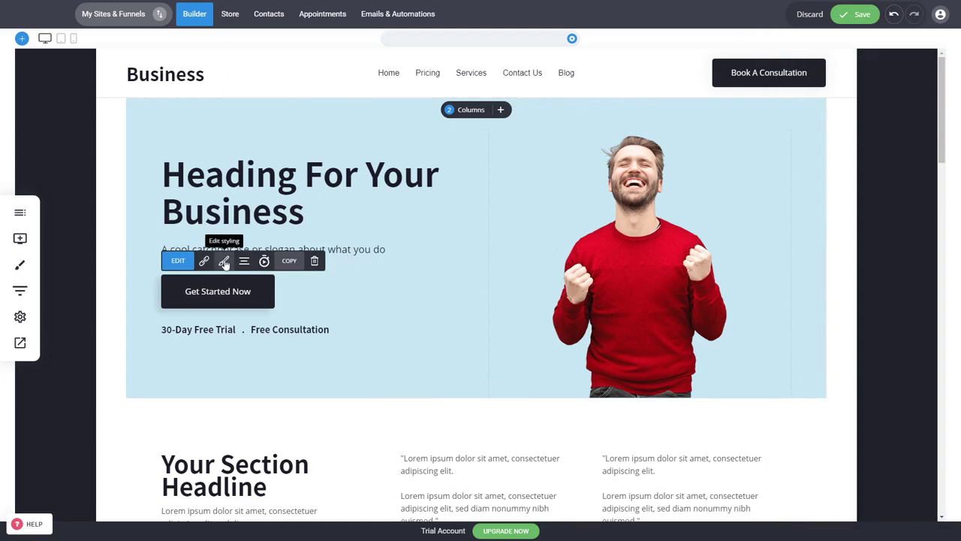
left_click(224, 262)
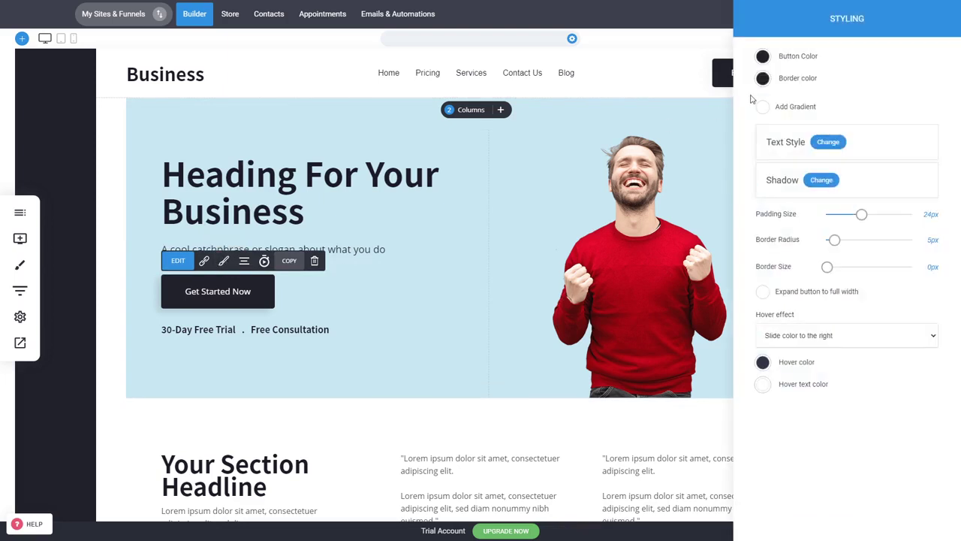
Try button color 2C2CB1, a 30 px padding and a 44 px border radius on the Get Started Now button, and discard the changes.
left_click(762, 56)
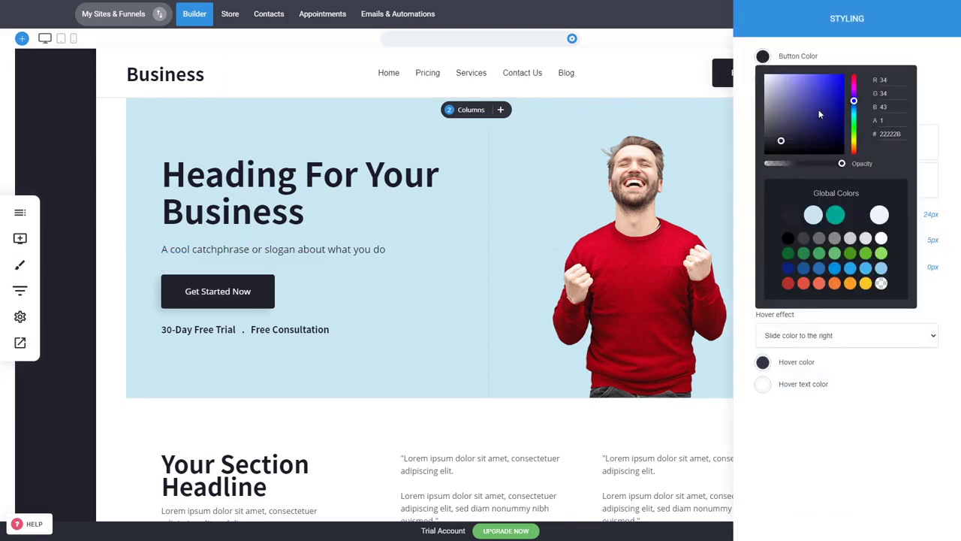
left_click_drag(808, 114, 823, 99)
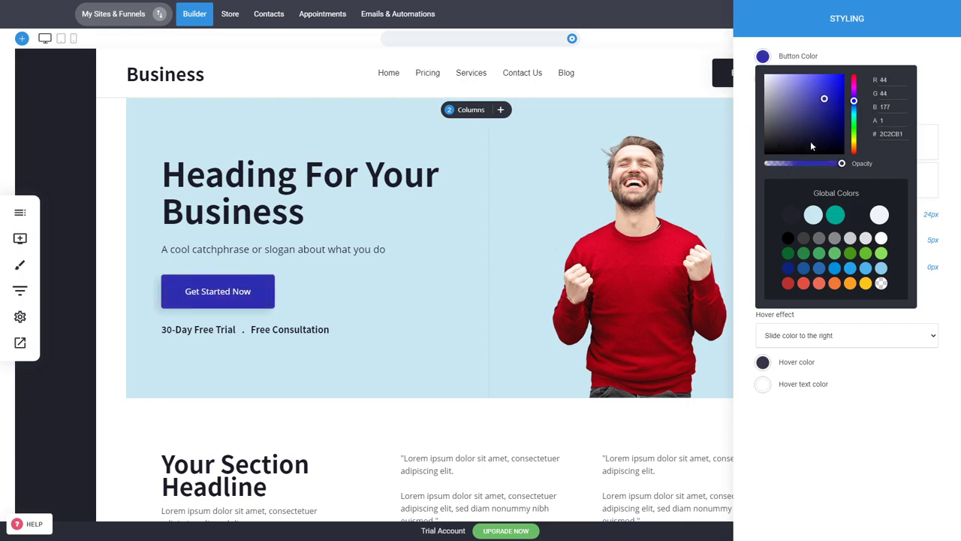
left_click(748, 211)
left_click_drag(835, 216, 869, 217)
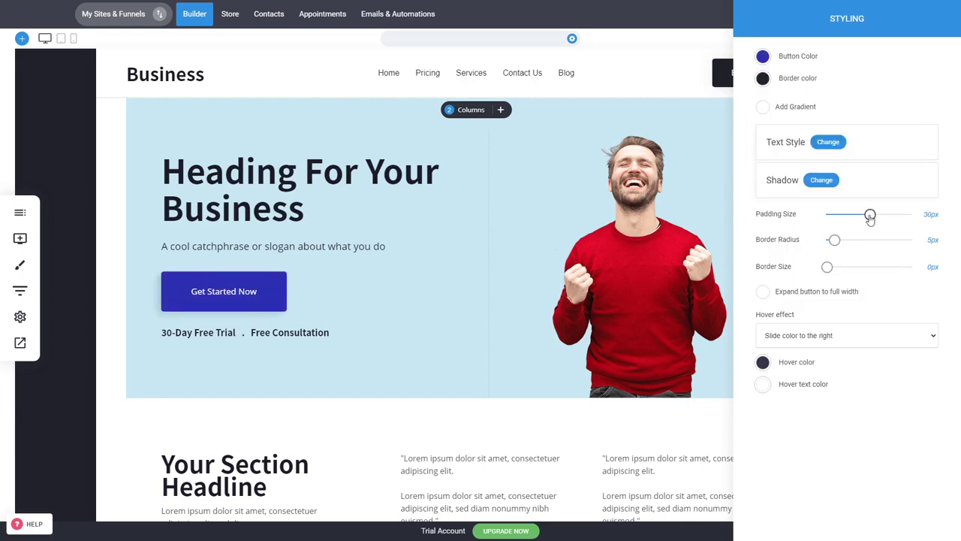
left_click_drag(837, 246, 890, 248)
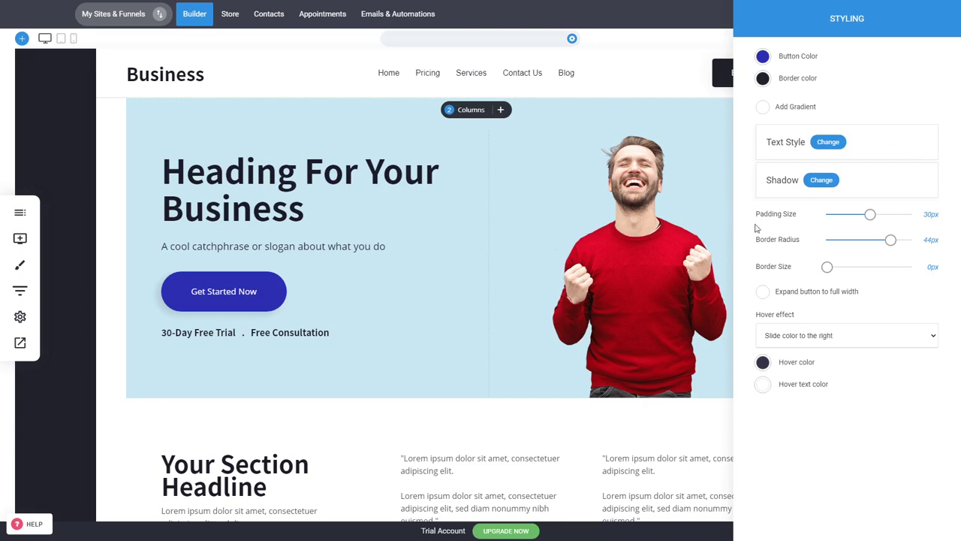
left_click(566, 226)
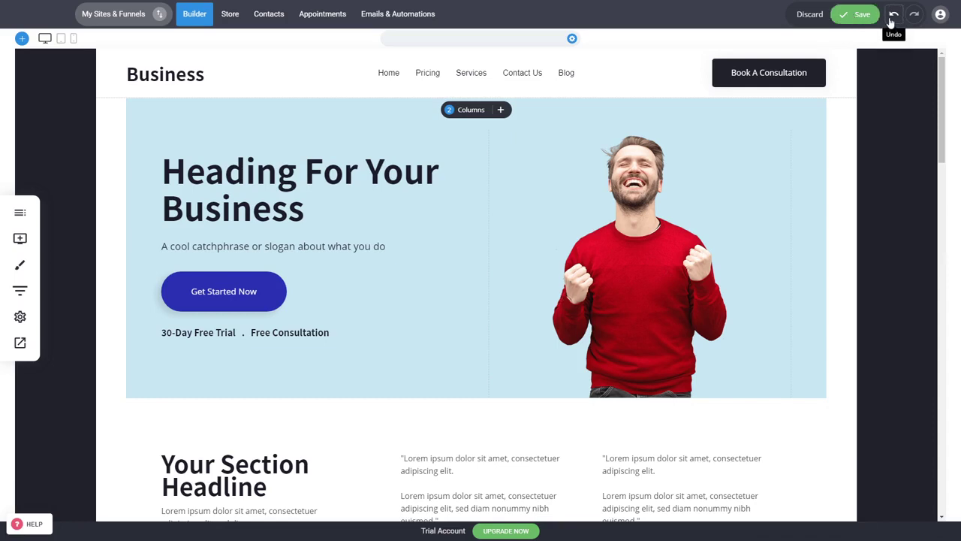
left_click(815, 18)
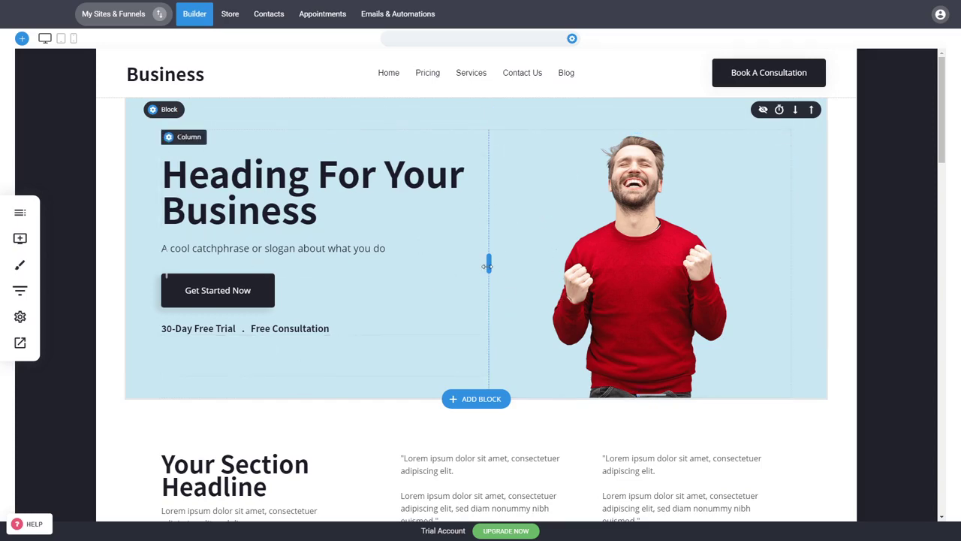
Widen the hero's text column slightly, try adding a Button widget beneath the Your Section Headline heading, and undo the insertion.
mouse_move(488, 265)
left_mouse_down()
mouse_move(557, 266)
mouse_move(478, 264)
mouse_move(492, 262)
left_mouse_up()
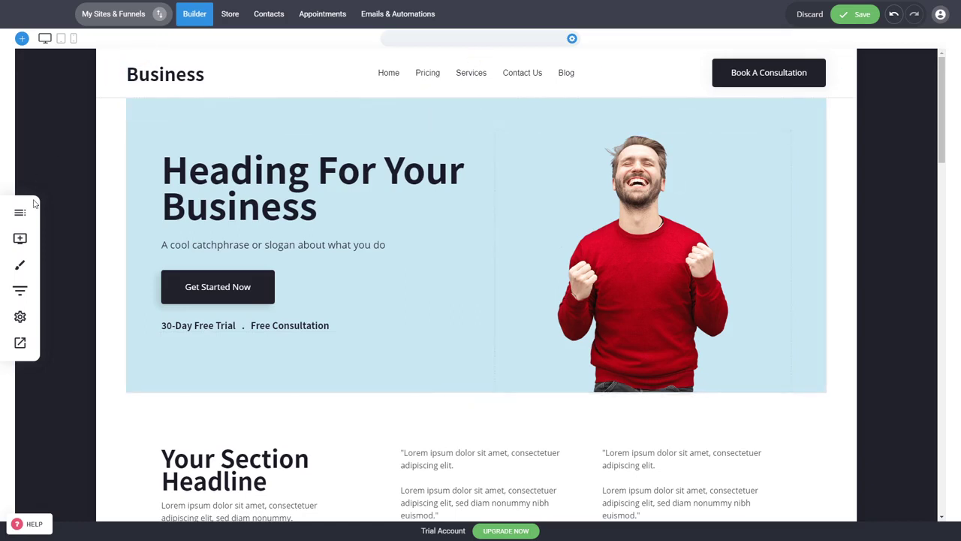
left_click(20, 238)
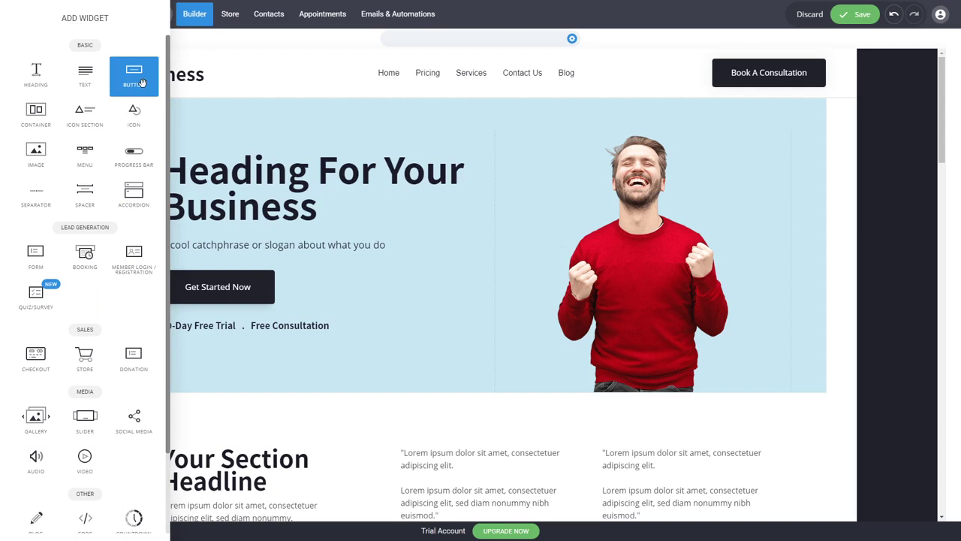
left_click_drag(143, 82, 250, 488)
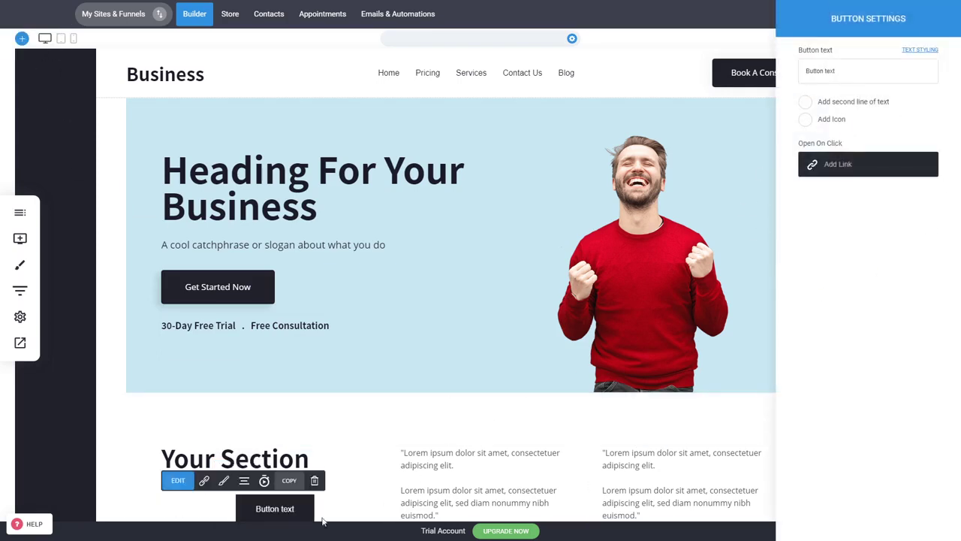
left_click(376, 476)
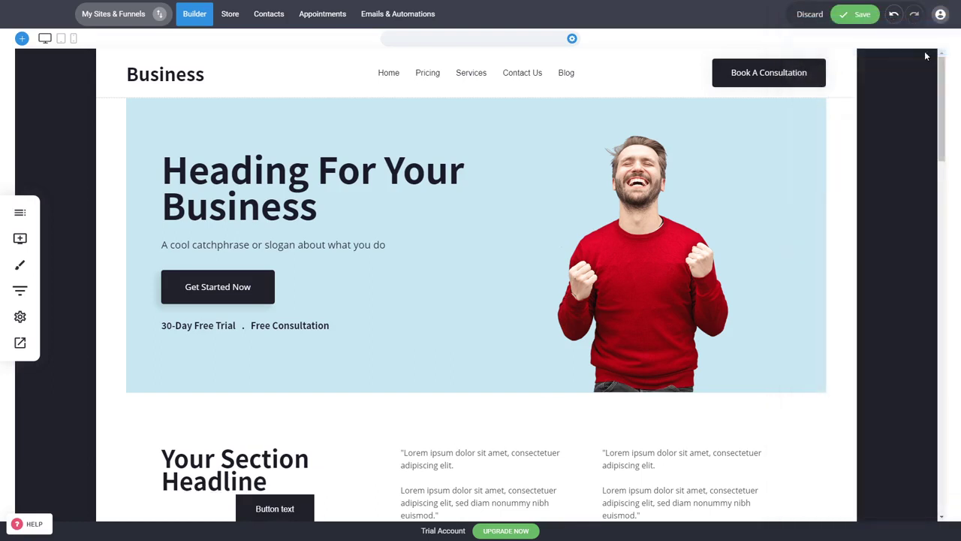
left_click(898, 18)
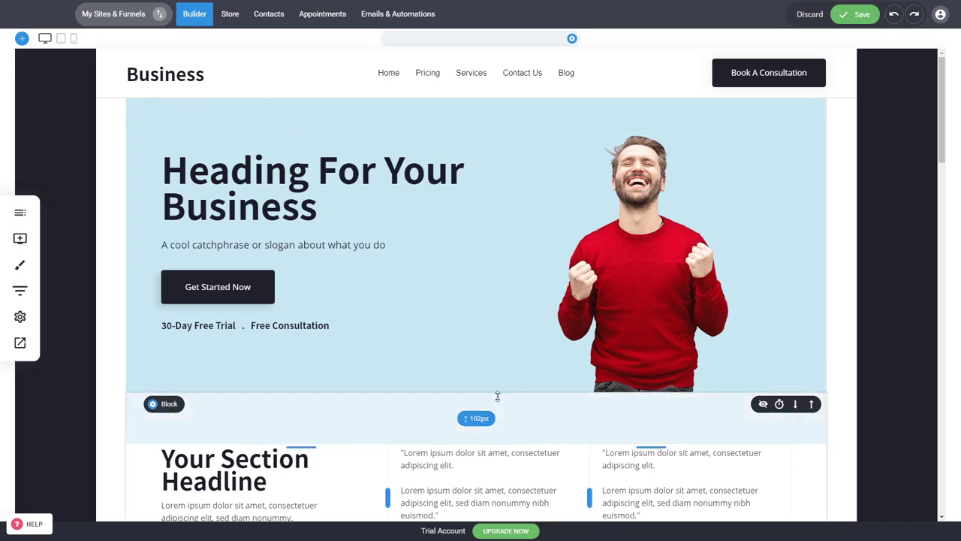
Insert the Hero category block with the Thanks card photo and company logo strip directly below the existing hero block.
left_click(488, 400)
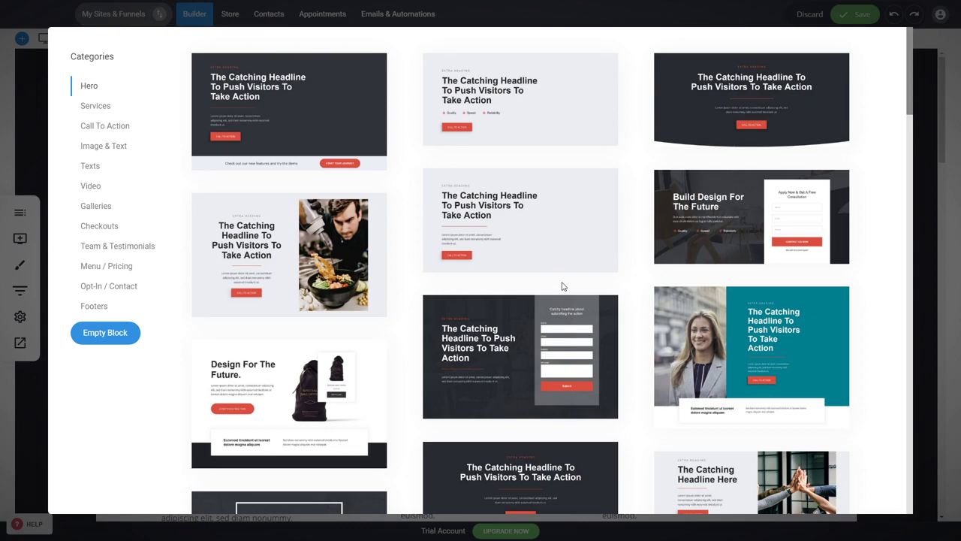
left_click(26, 385)
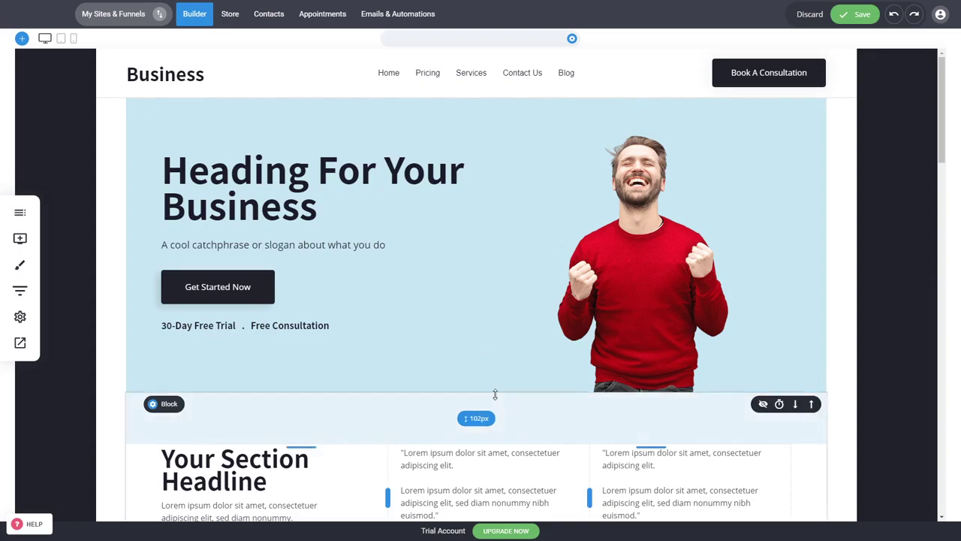
left_click(491, 395)
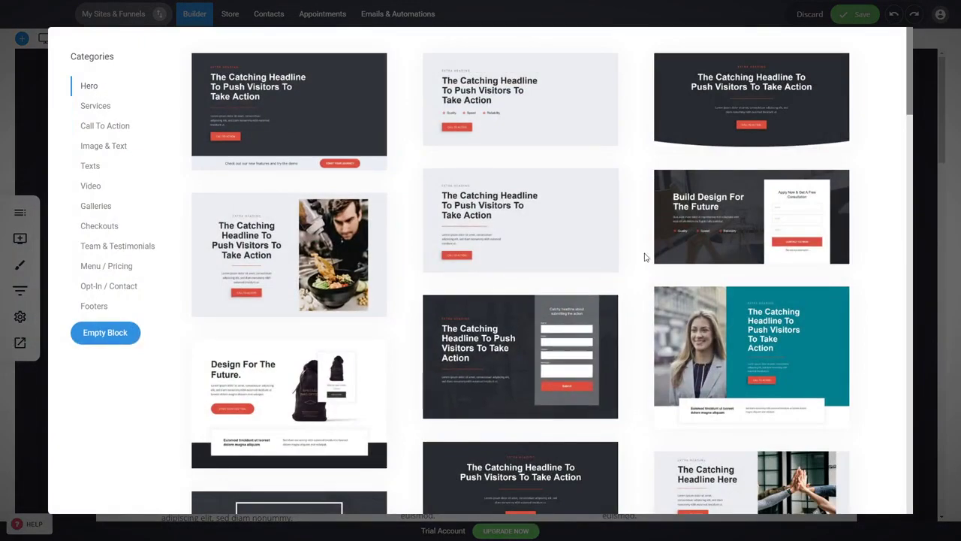
scroll(676, 263, "down", 8)
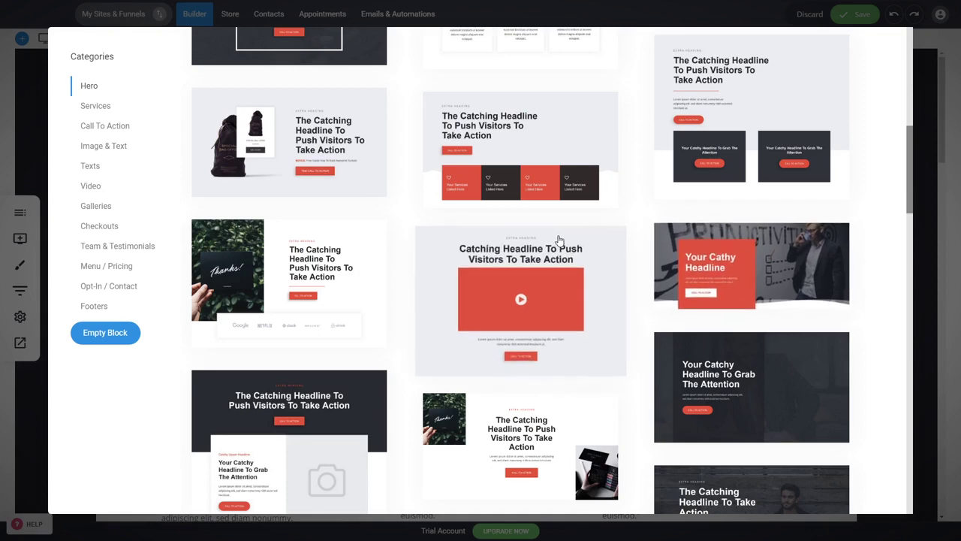
left_click(286, 278)
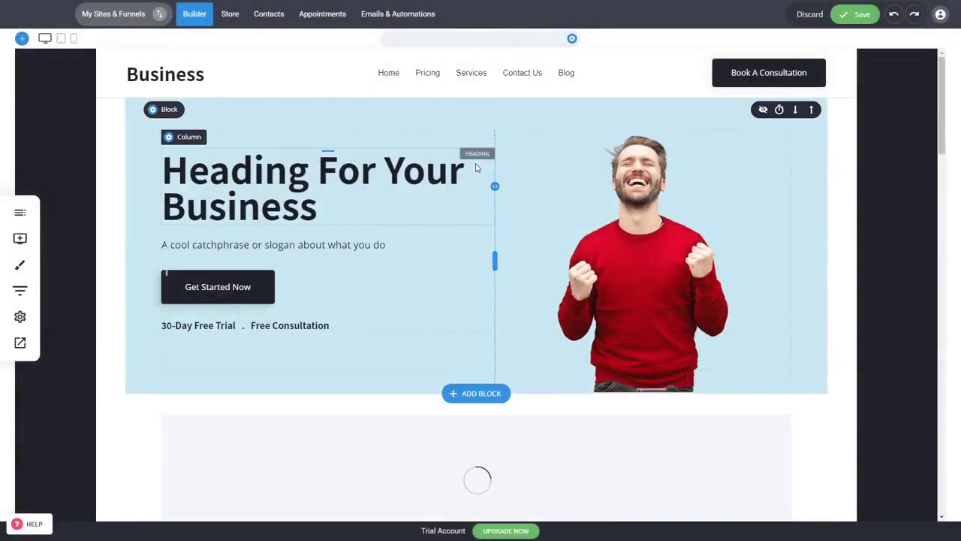
Widen the new block's headline column to 39% and check the photo column's background settings.
scroll(626, 233, "down", 5)
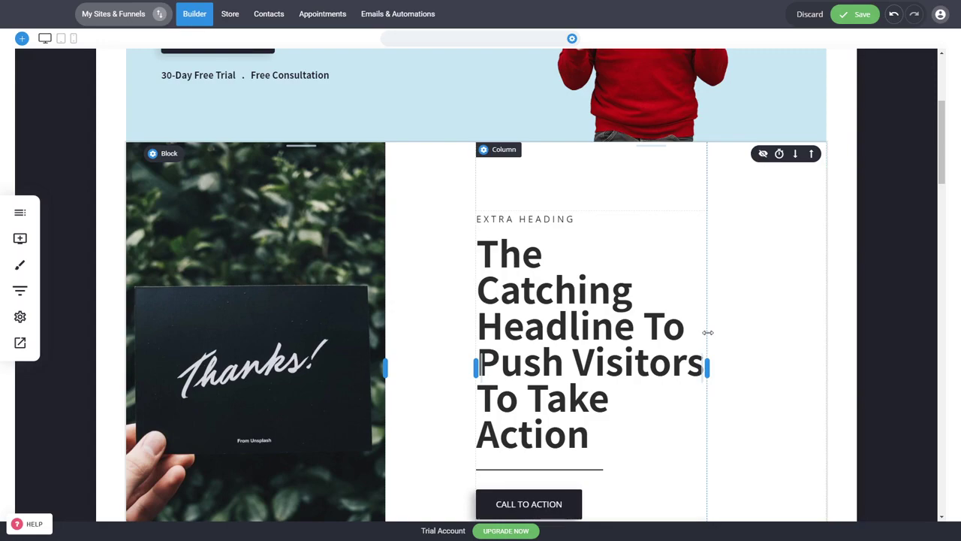
left_click_drag(708, 331, 748, 332)
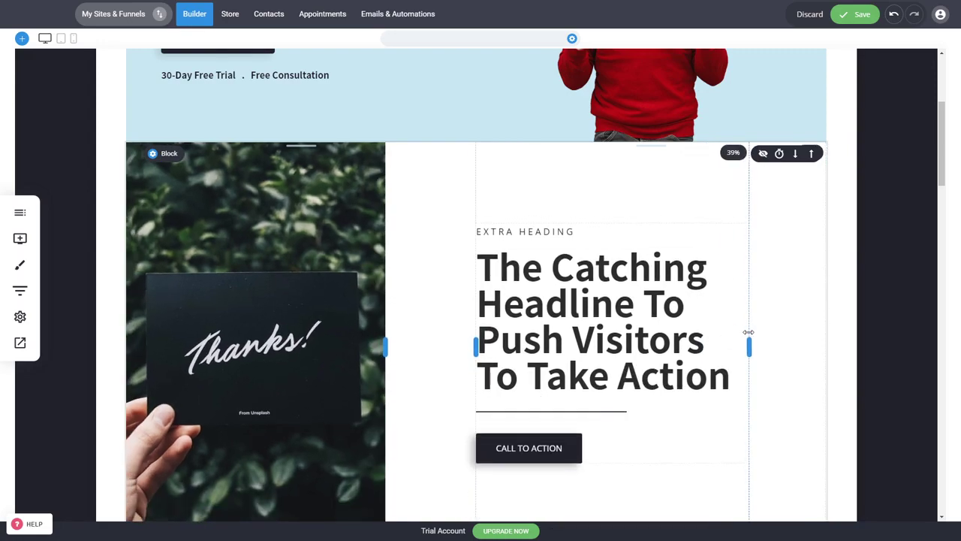
scroll(390, 285, "up", 2)
scroll(389, 285, "down", 2)
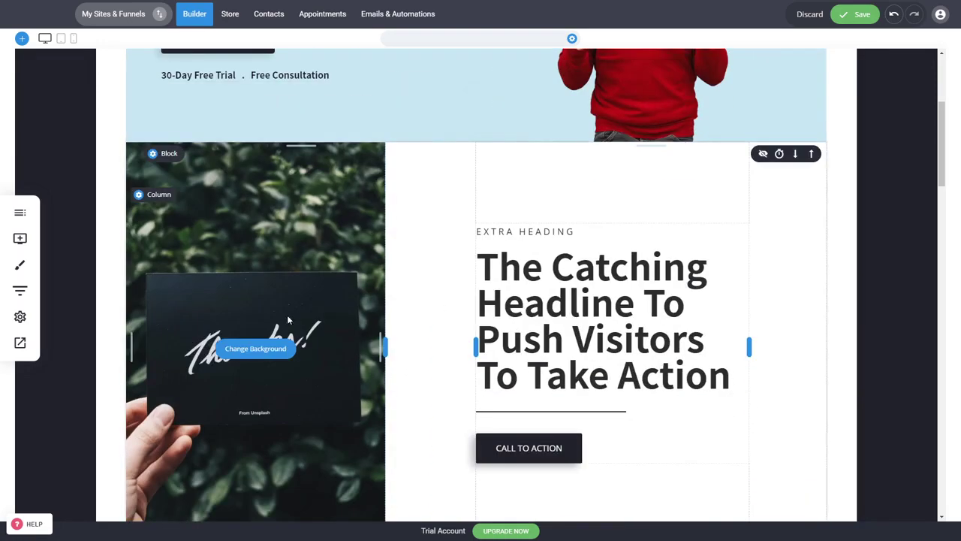
left_click(256, 349)
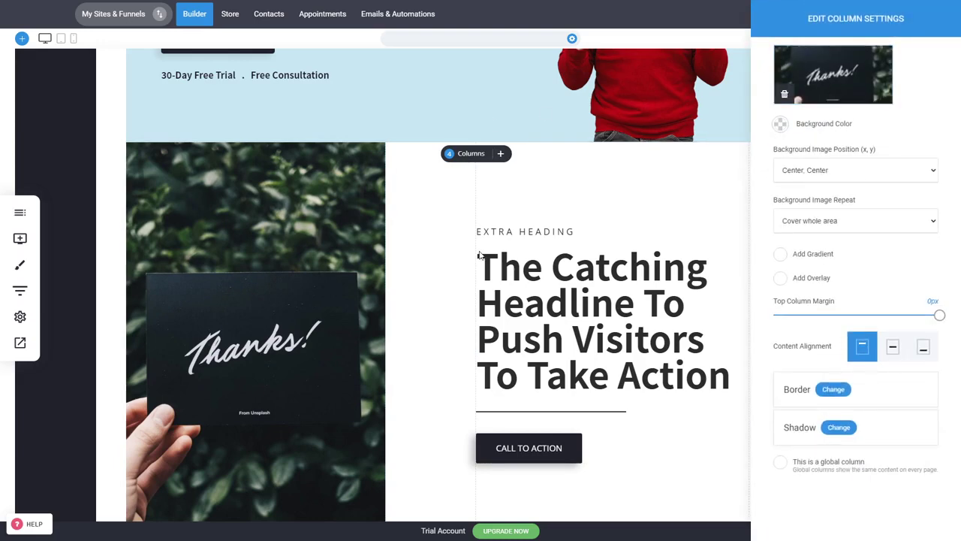
left_click(438, 268)
Delete the original light blue hero block above the newly added block.
scroll(518, 259, "up", 4)
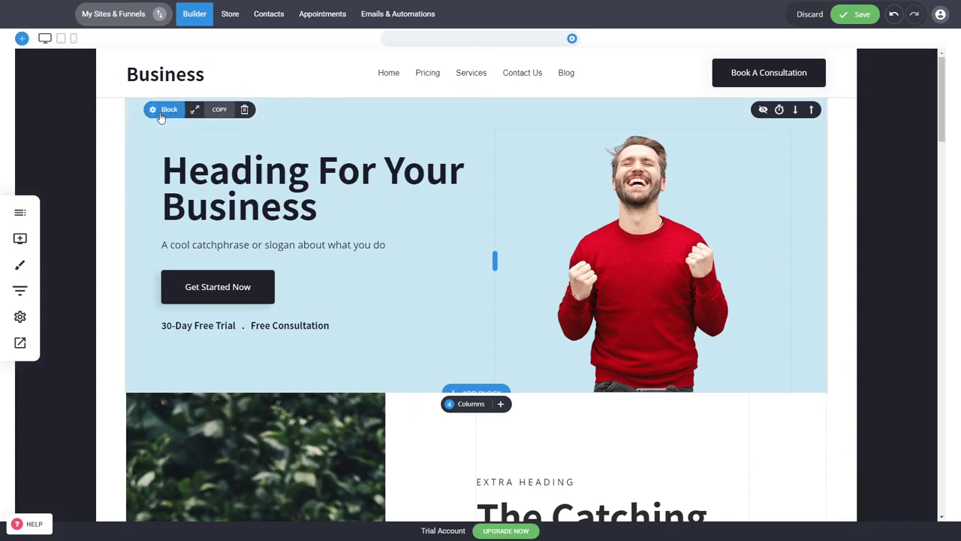
left_click(244, 109)
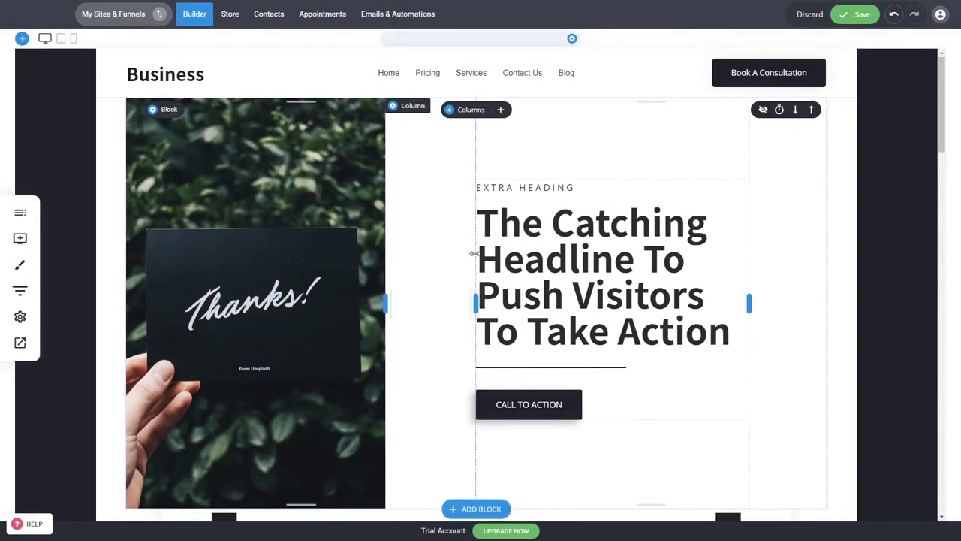
left_click(615, 254)
left_click(779, 270)
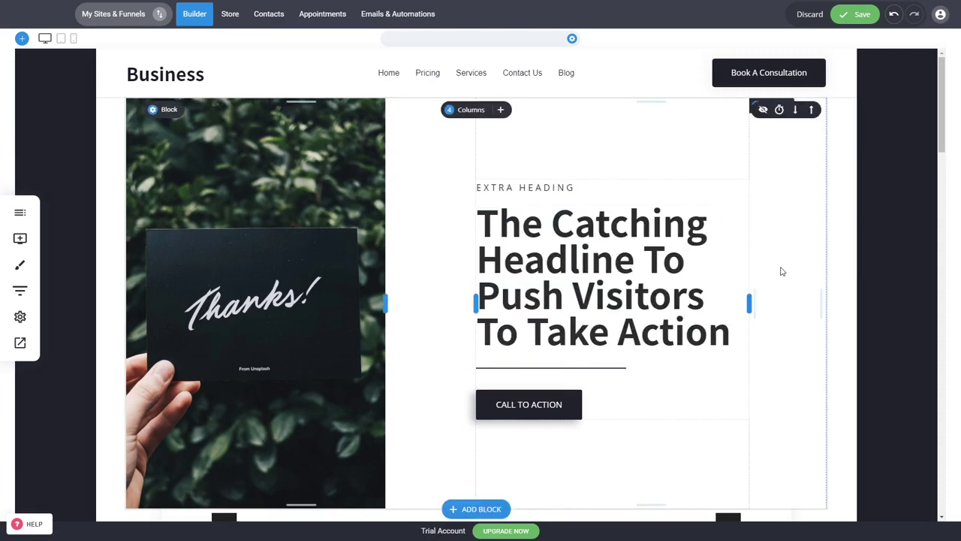
Check the CALL TO ACTION button's settings and widen the Thanks photo column slightly.
left_click(558, 403)
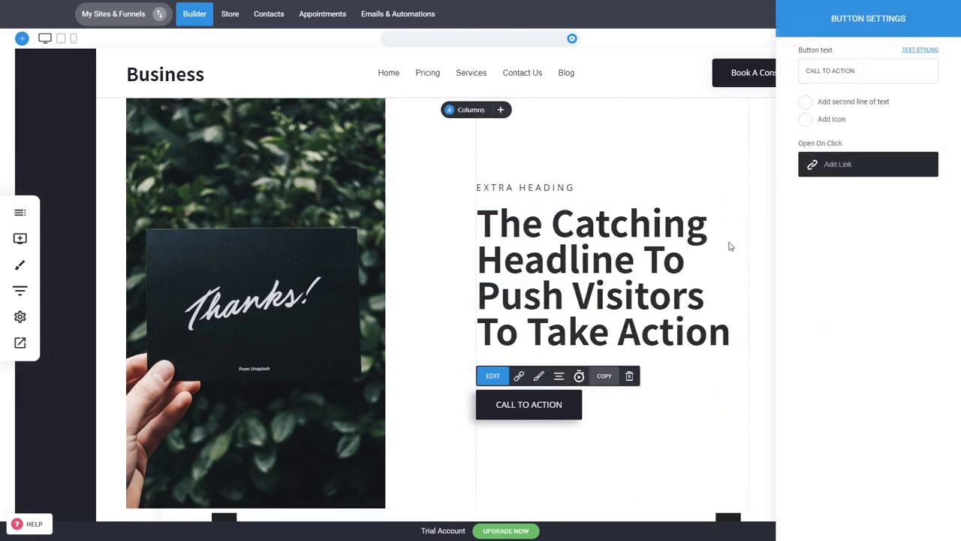
left_click(728, 246)
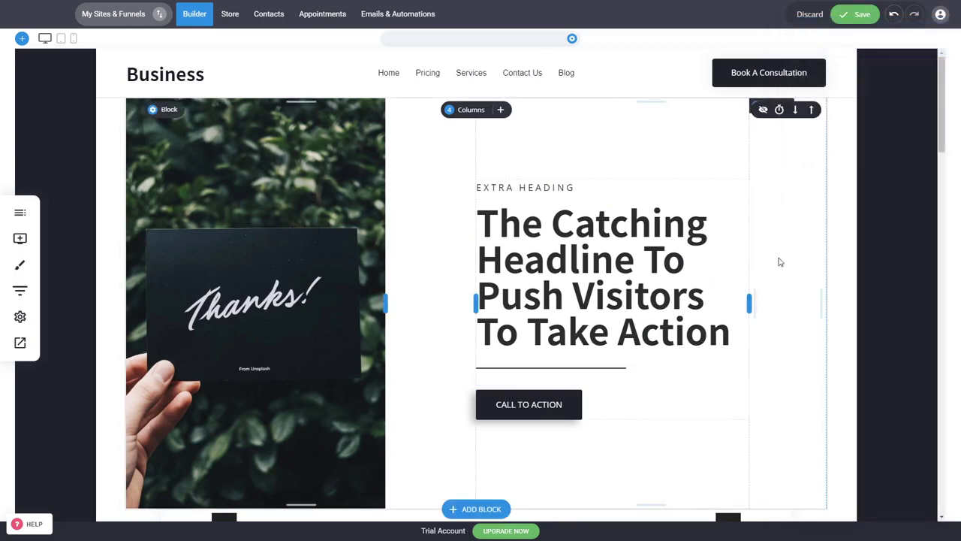
mouse_move(386, 303)
left_mouse_down()
mouse_move(410, 306)
mouse_move(392, 303)
left_mouse_up()
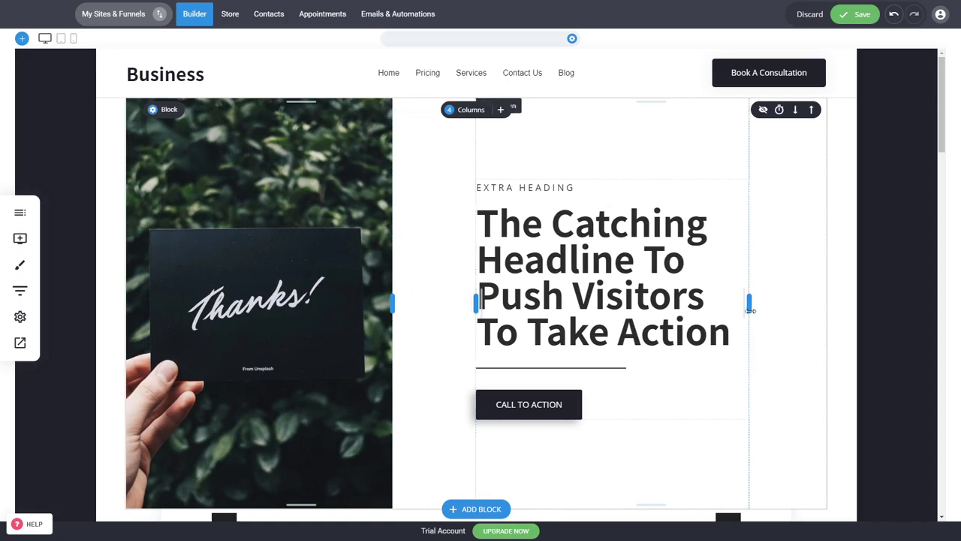
Save the changes made to the page's blocks and columns.
scroll(788, 320, "down", 3)
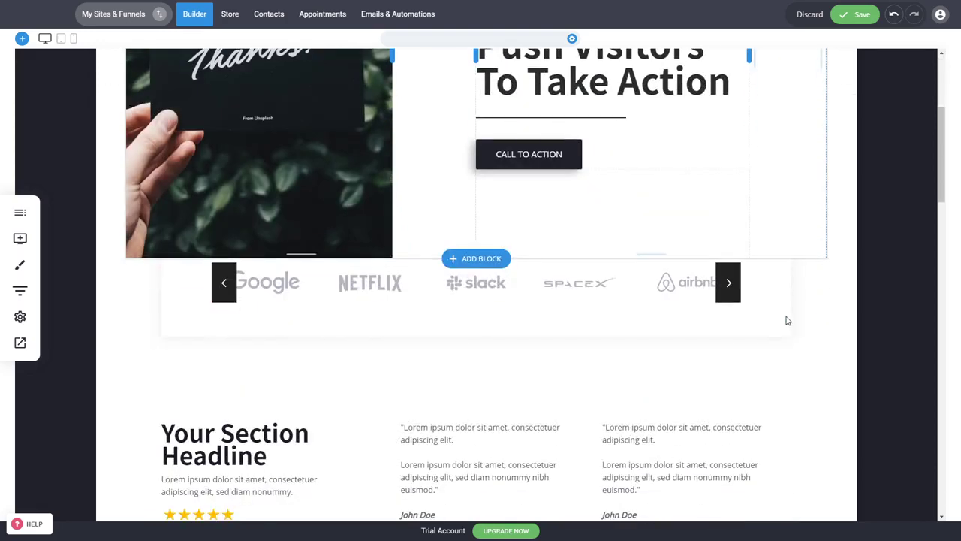
scroll(786, 317, "down", 1)
scroll(587, 261, "down", 1)
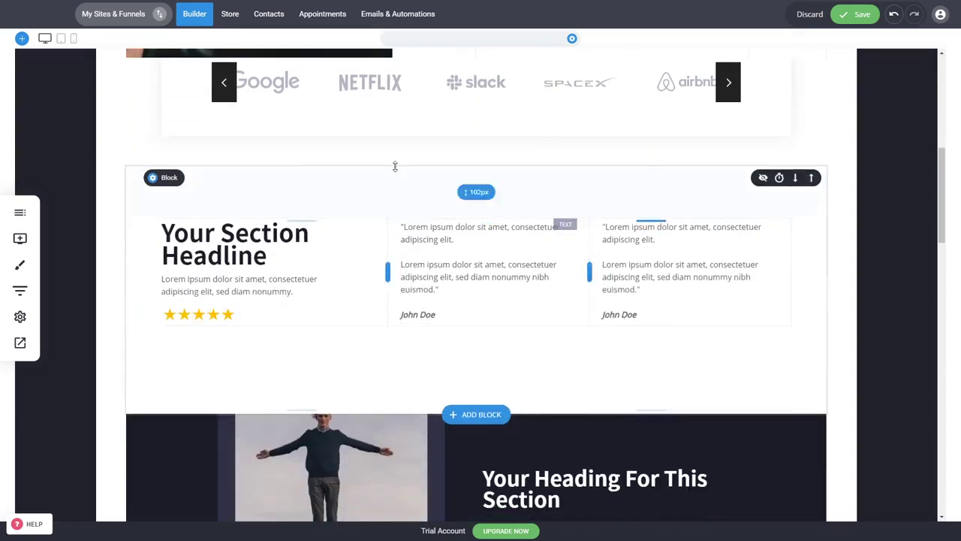
scroll(545, 328, "down", 3)
scroll(601, 326, "down", 3)
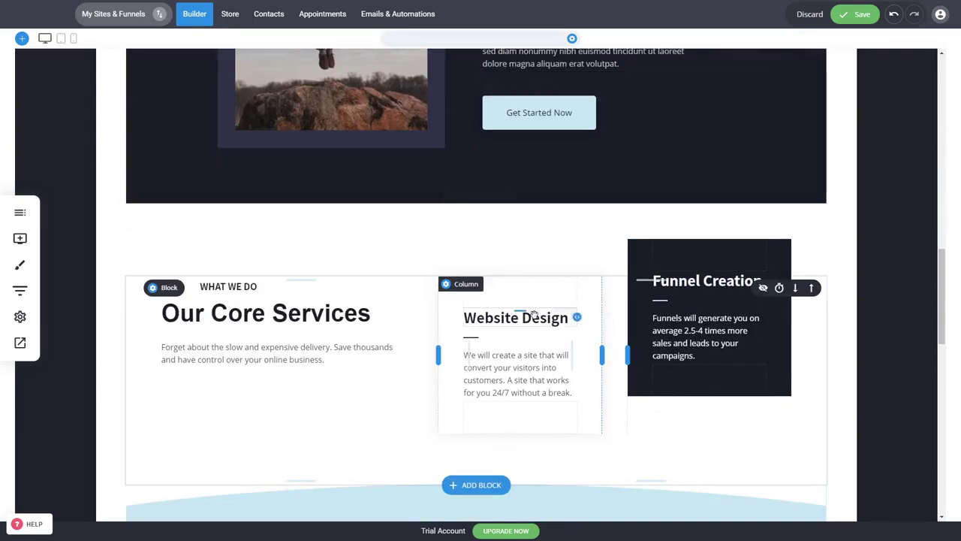
scroll(727, 366, "up", 9)
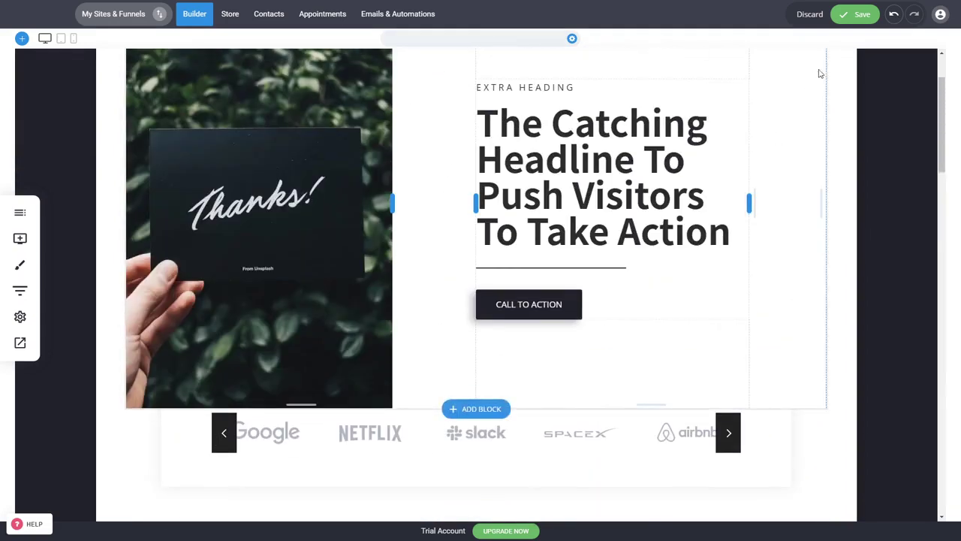
left_click(856, 14)
scroll(855, 331, "up", 2)
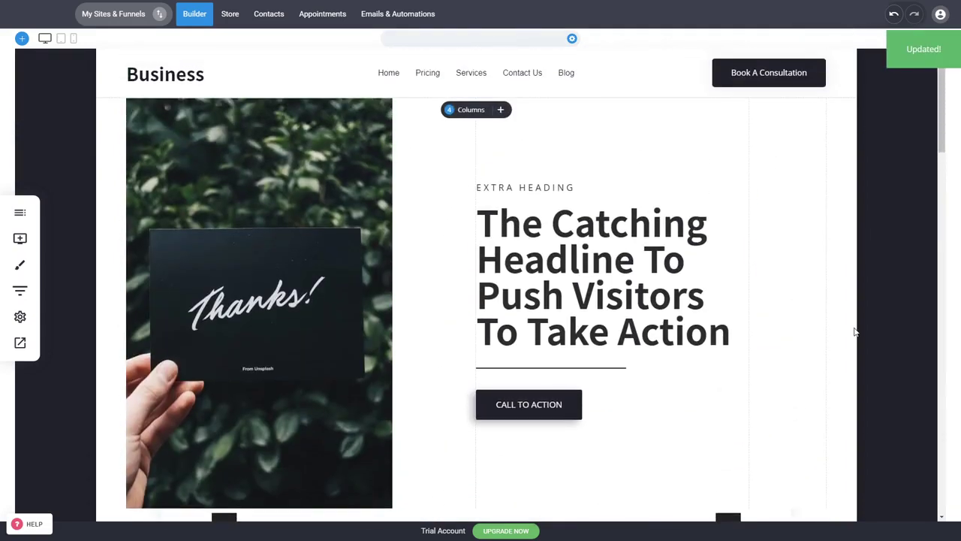
Preview the saved page in desktop view, examine its new block and logo strip, and return to the builder.
left_click(20, 350)
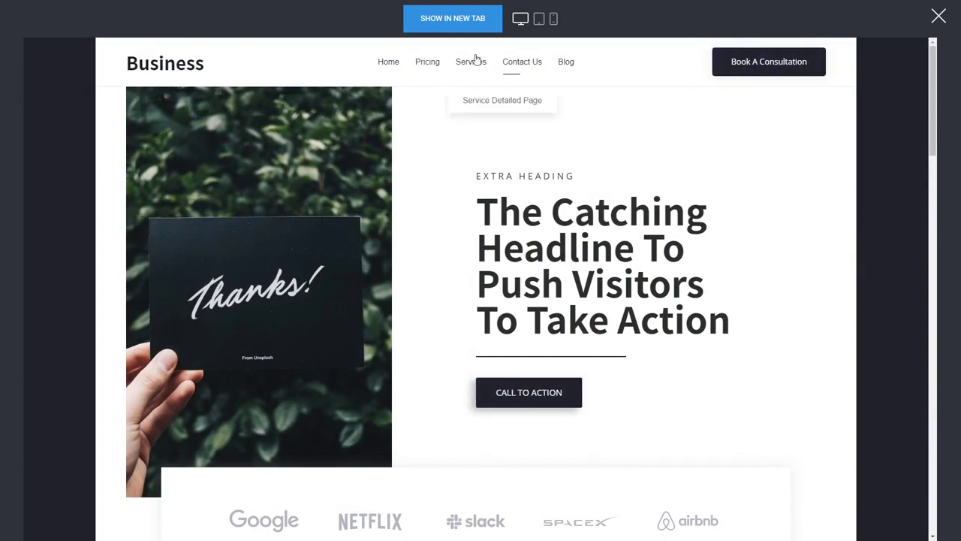
scroll(706, 378, "down", 3)
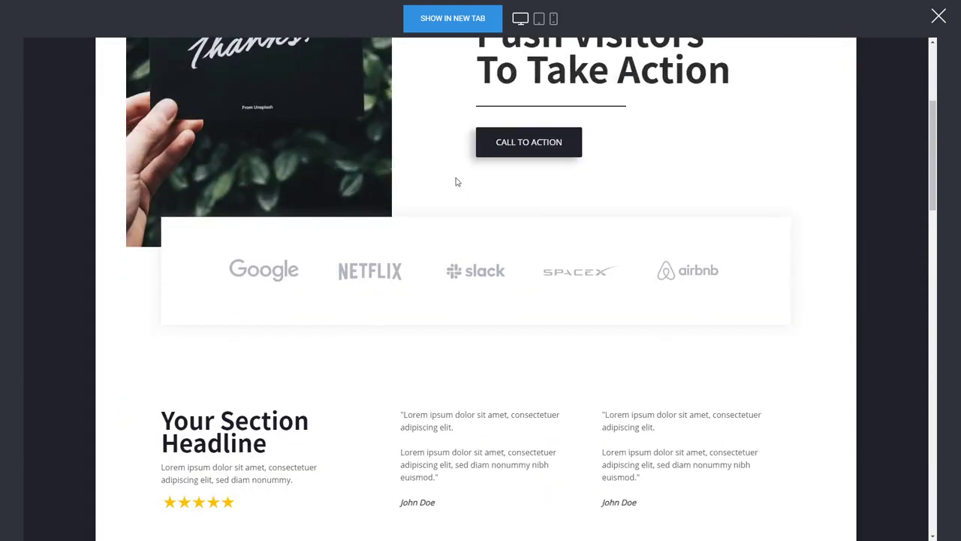
scroll(817, 390, "up", 4)
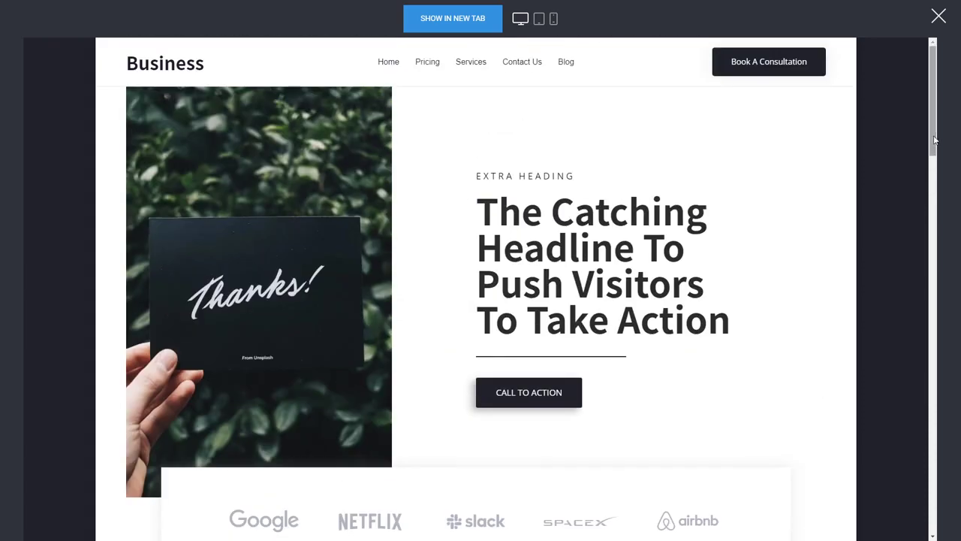
left_click(939, 17)
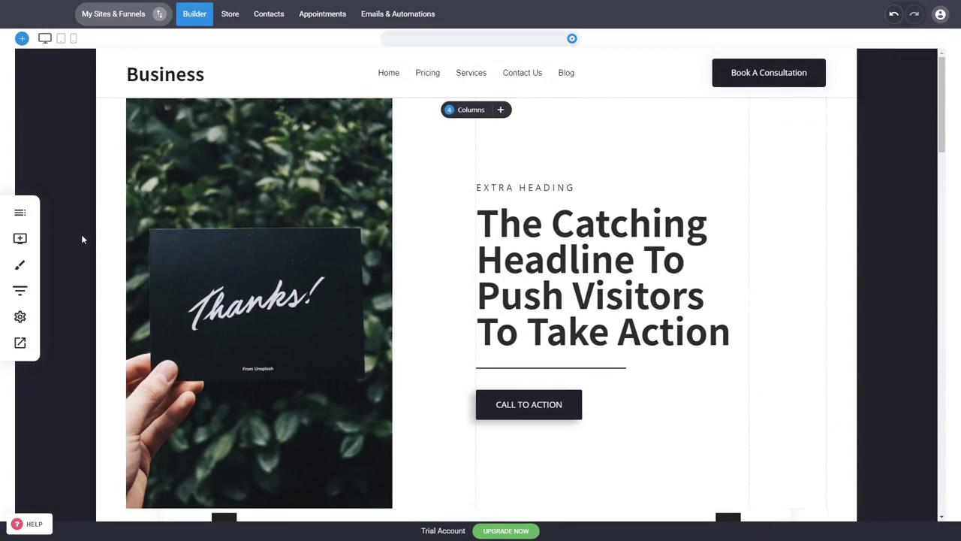
Review the site's page list and view the Appointment page in the builder.
left_click(21, 215)
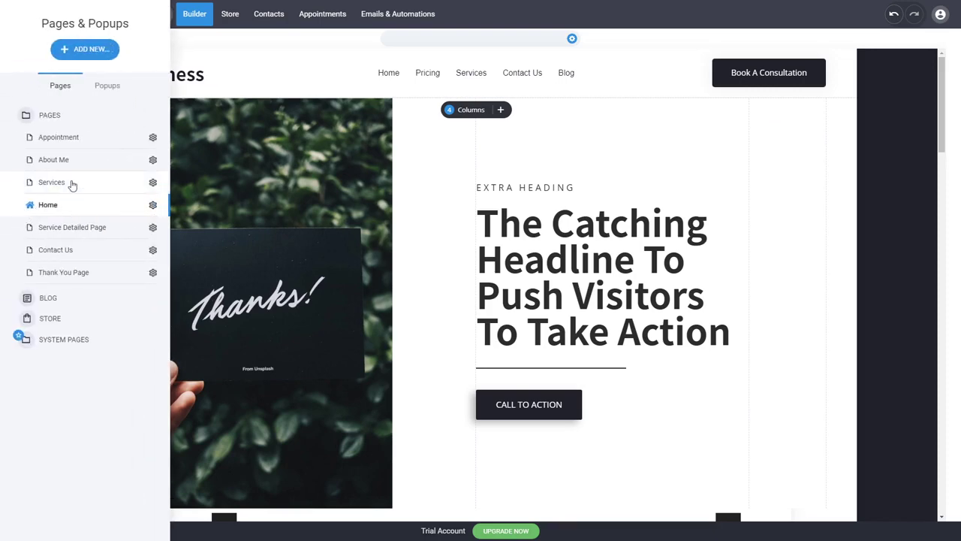
left_click(288, 186)
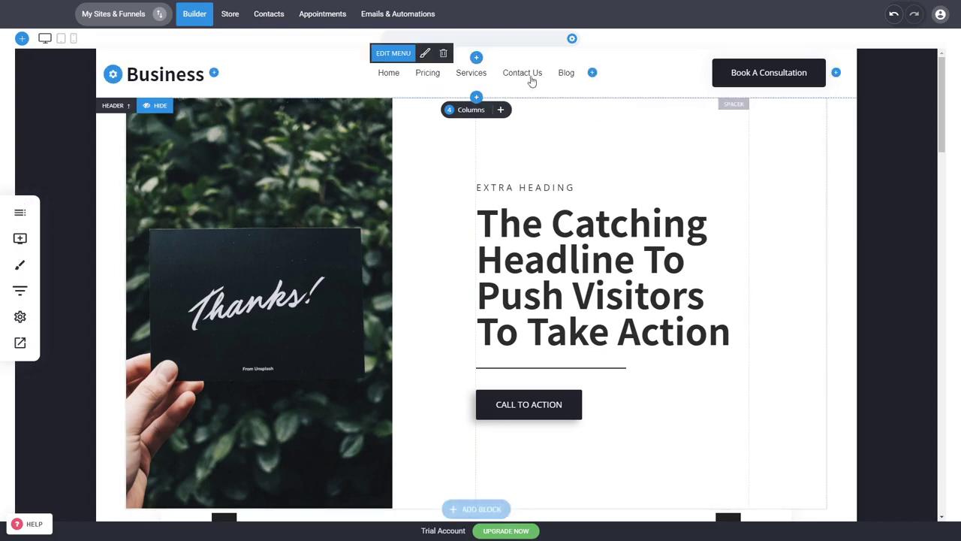
left_click(21, 214)
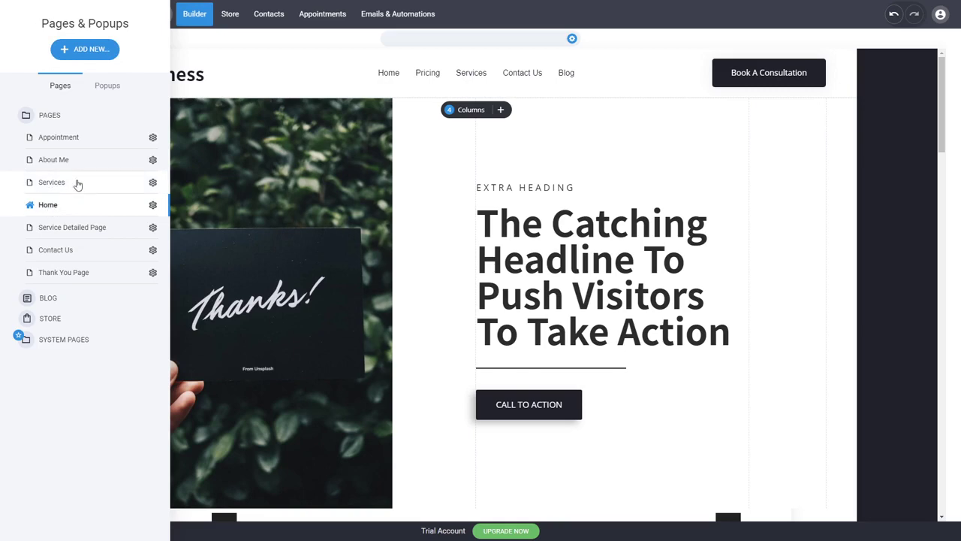
left_click(92, 146)
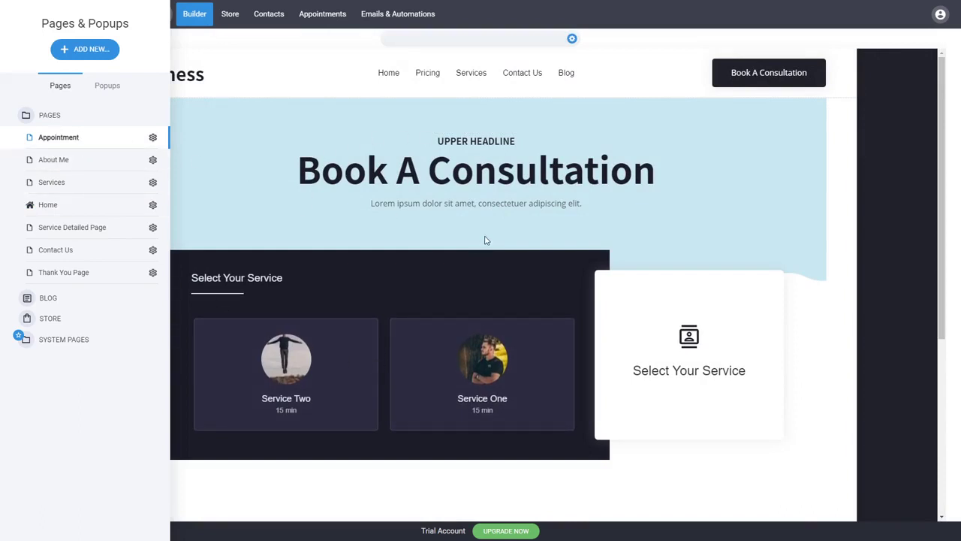
left_click(391, 250)
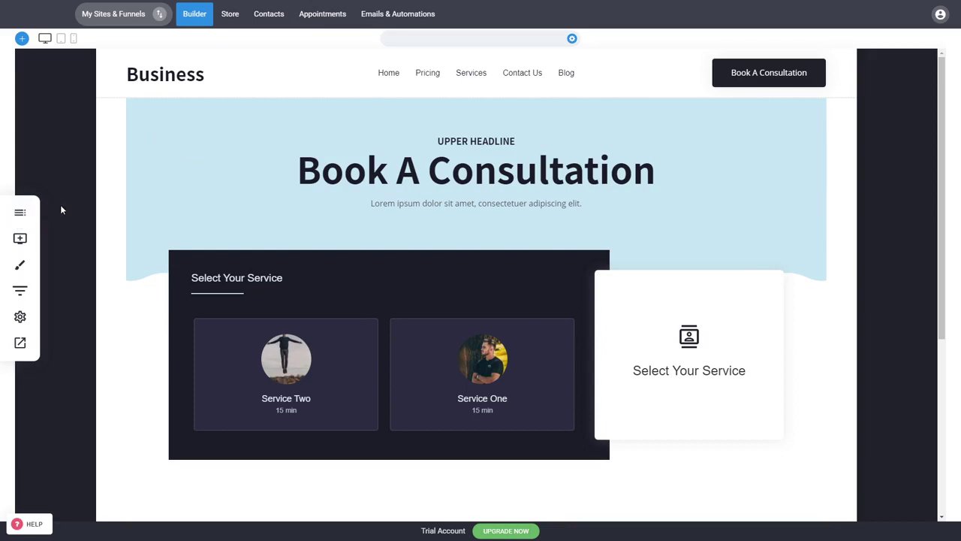
View the Services page and check which options are available for it in the page list.
left_click(20, 212)
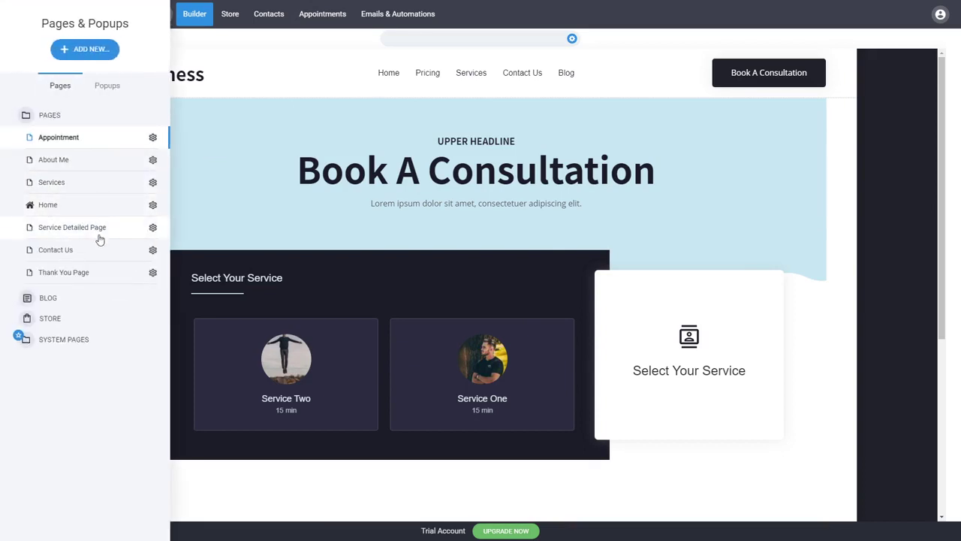
left_click(75, 183)
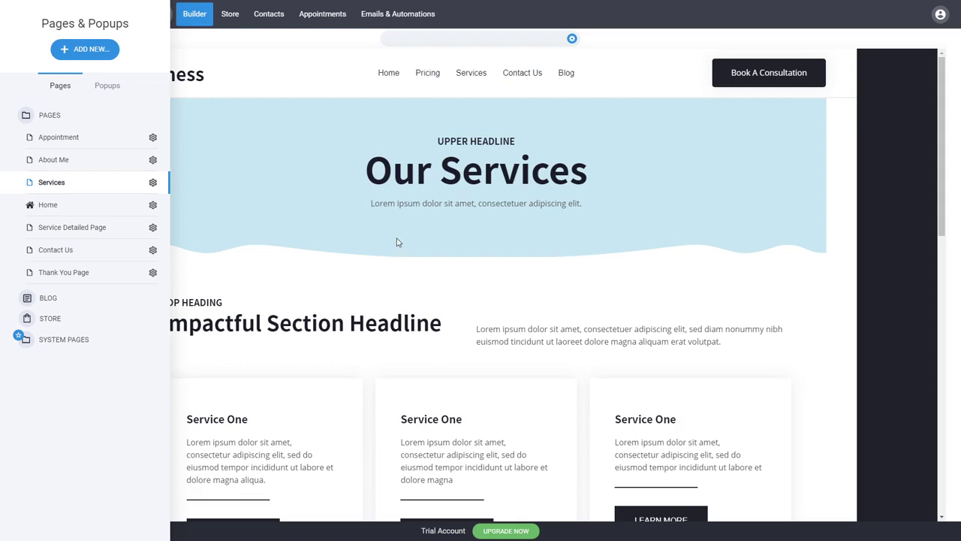
left_click(153, 183)
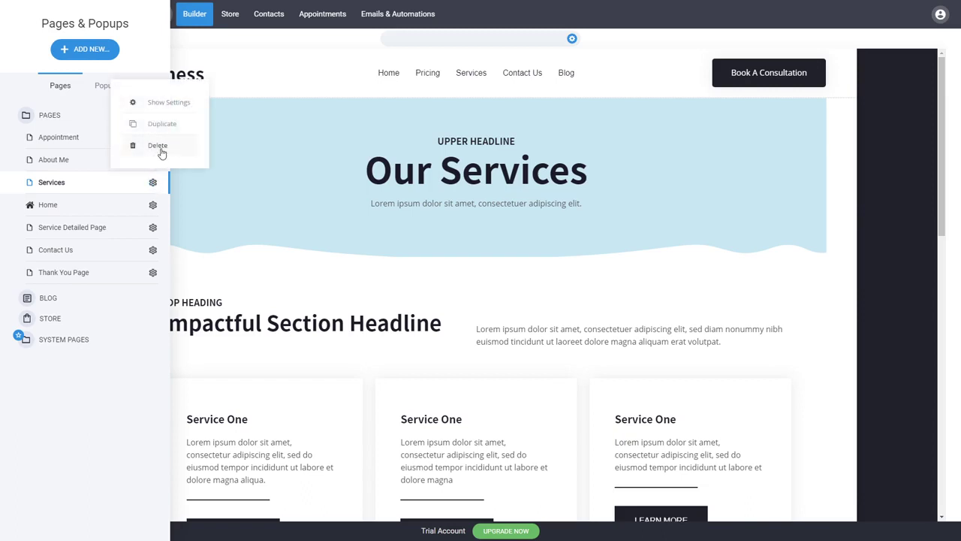
left_click(84, 406)
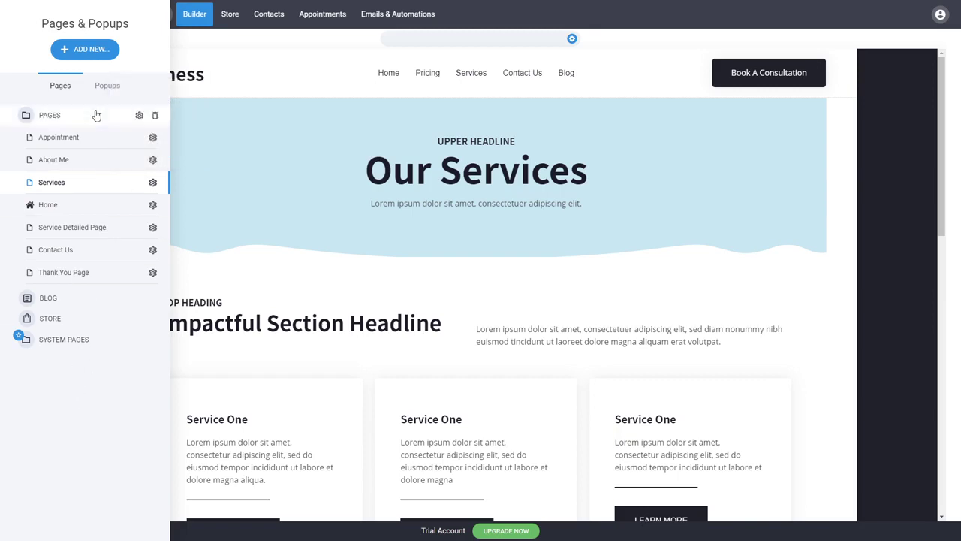
Start adding a new page and browse template categories including Checkout, Lead Generation, Thank You and Product.
left_click(98, 51)
left_click(233, 141)
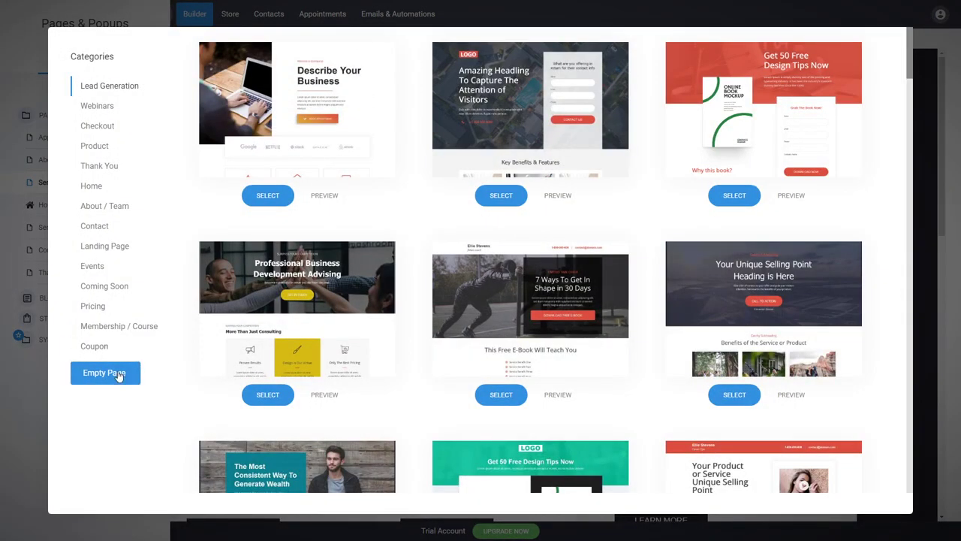
left_click(99, 126)
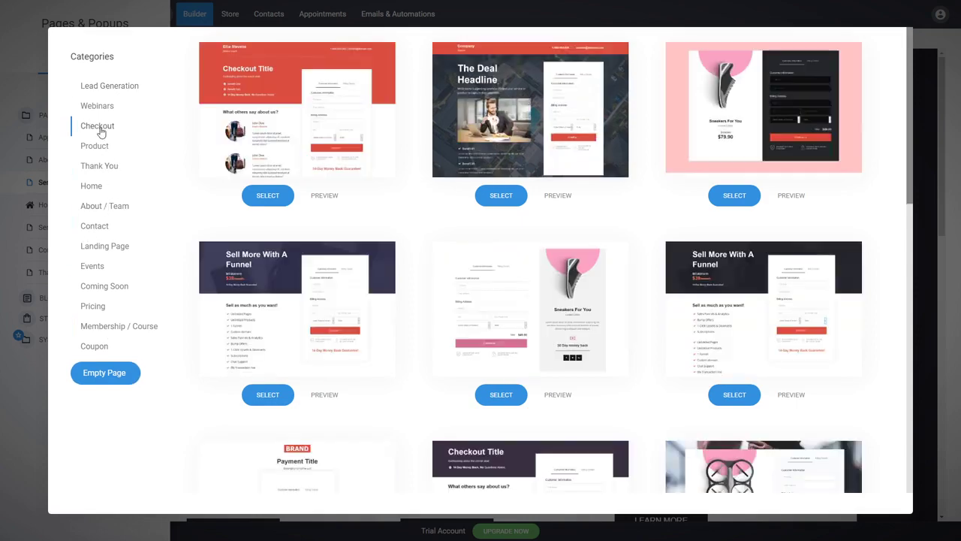
left_click(99, 111)
left_click(109, 88)
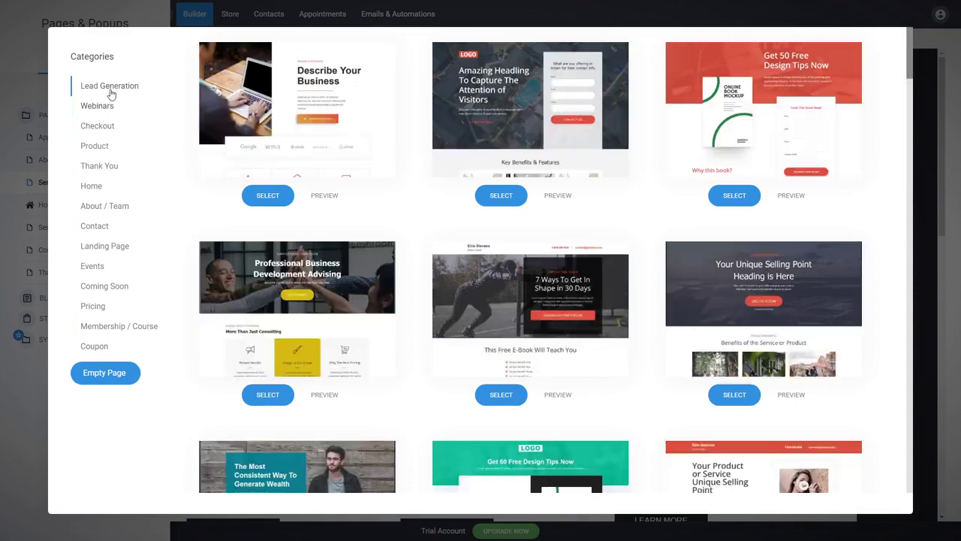
left_click(98, 167)
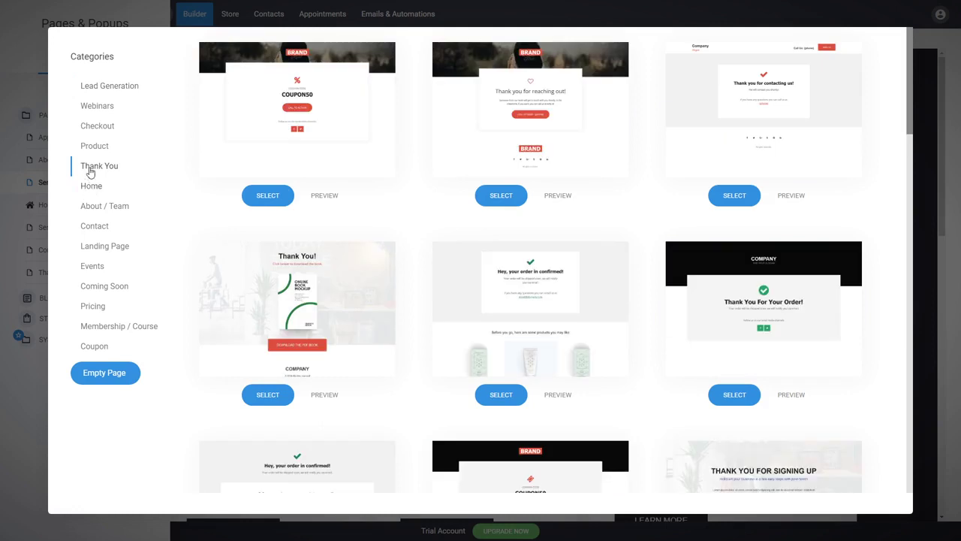
left_click(98, 146)
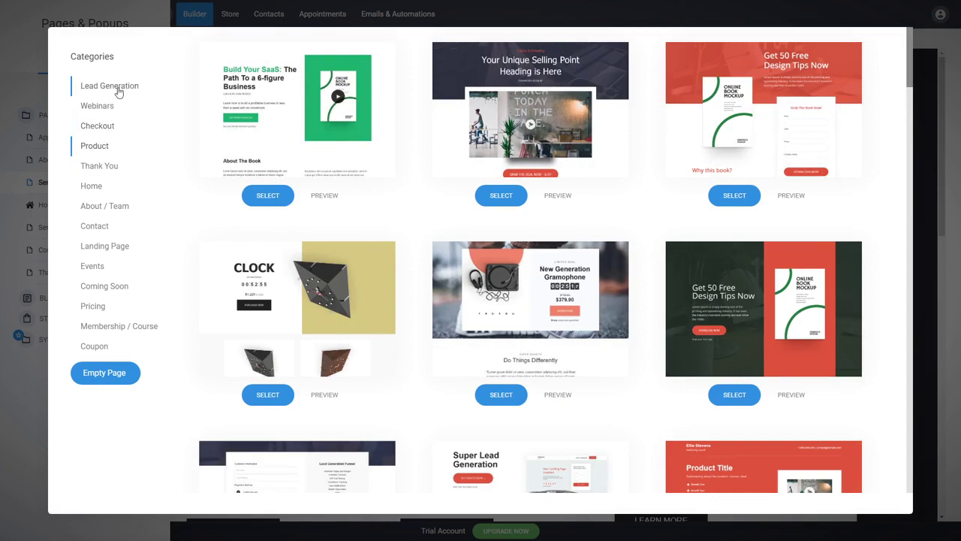
Add a public page named Contact Me with URL contact-me from the Contact template with the "A few ways to connect with us" card.
left_click(105, 227)
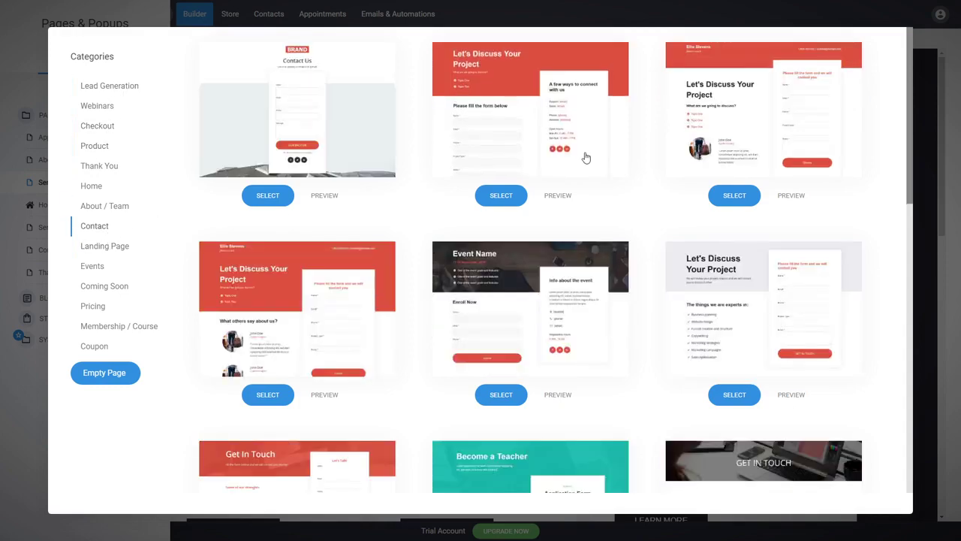
scroll(586, 157, "down", 1)
scroll(586, 158, "down", 5)
scroll(650, 176, "down", 5)
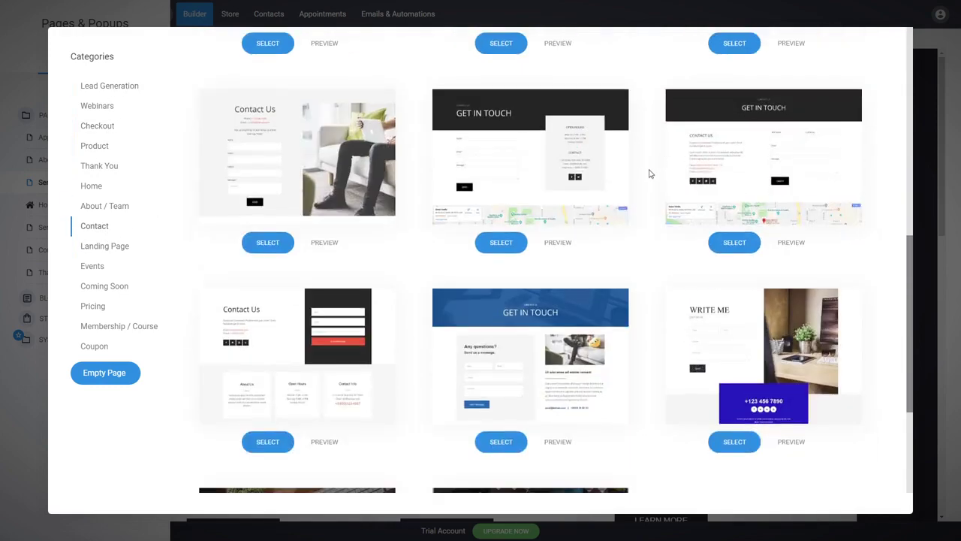
scroll(655, 173, "down", 3)
scroll(657, 172, "up", 10)
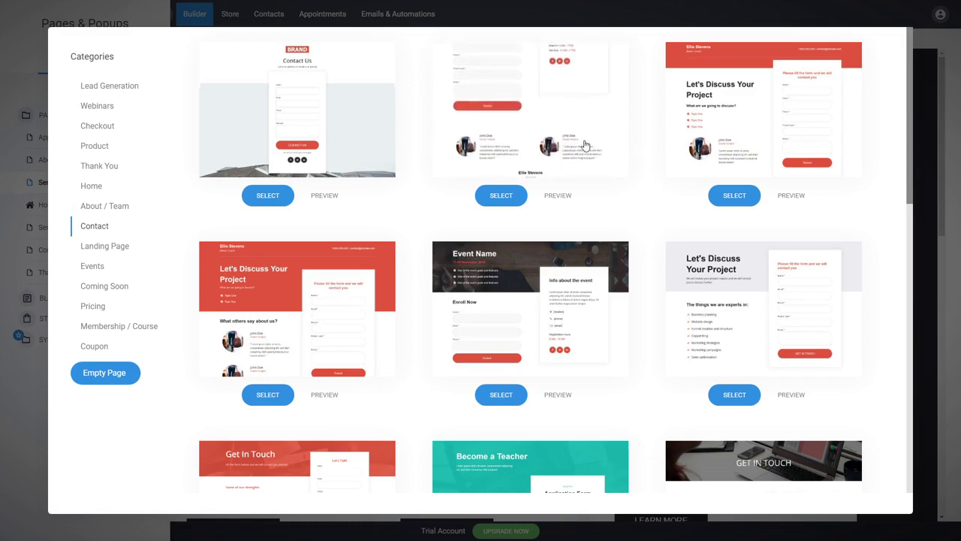
left_click(585, 145)
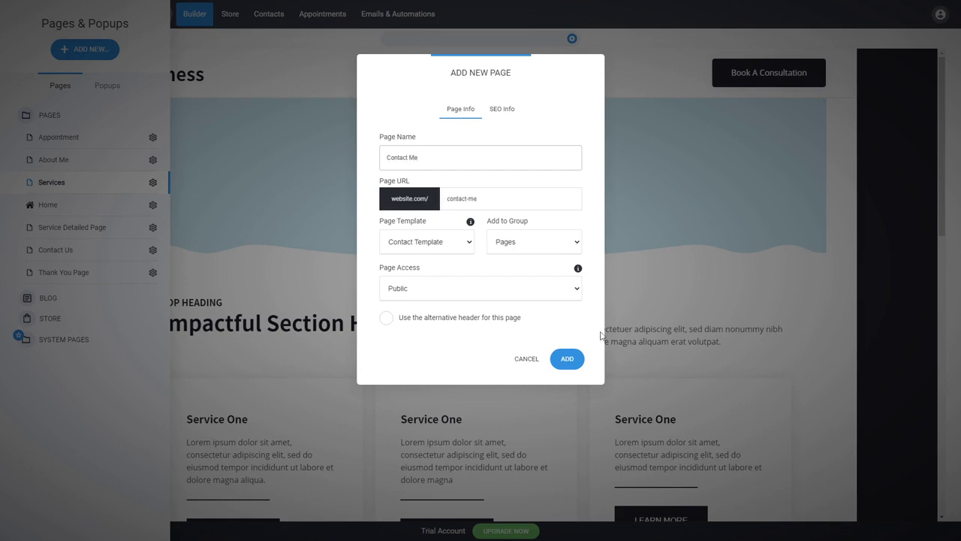
left_click(573, 359)
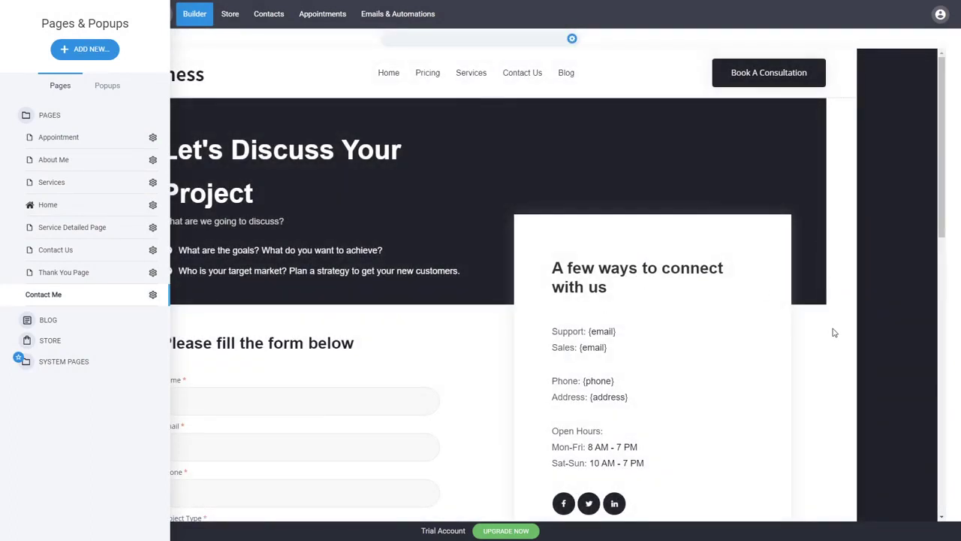
Delete the life coach block with social icons directly above the Contact Me page's footer.
left_click(834, 331)
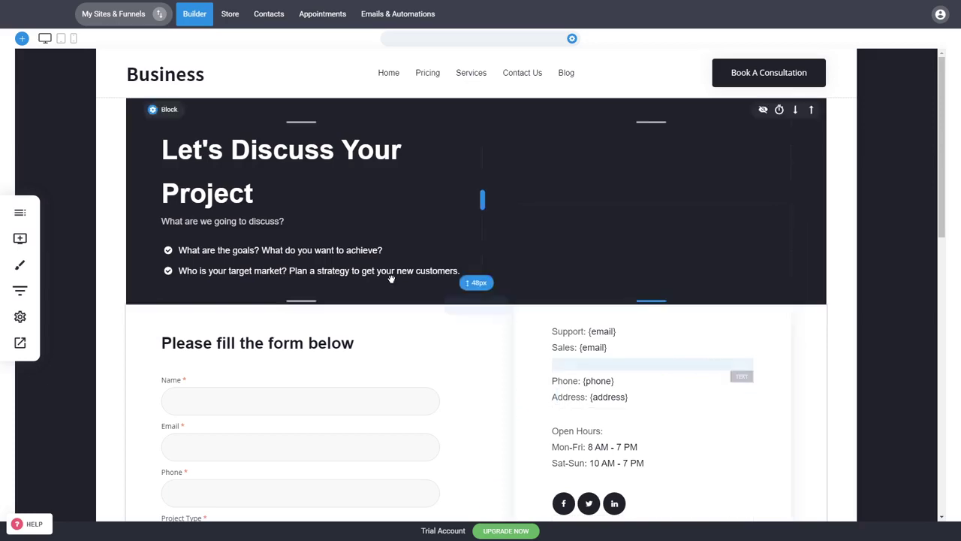
scroll(779, 210, "down", 5)
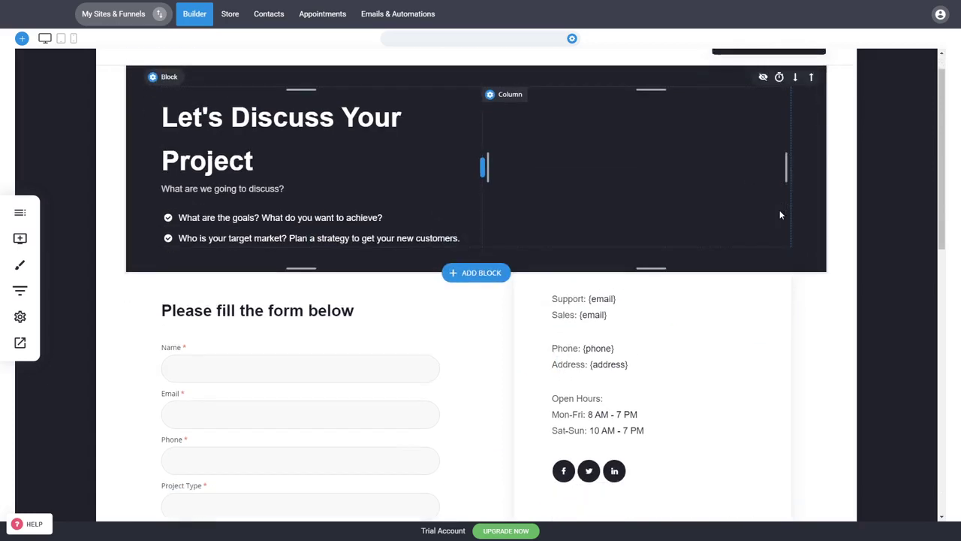
scroll(735, 386, "down", 4)
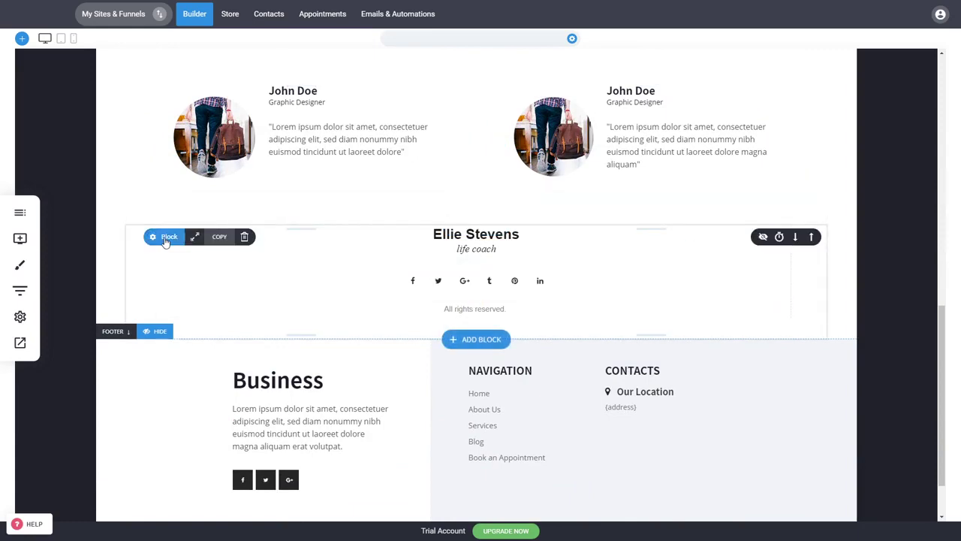
left_click(243, 236)
left_click(501, 249)
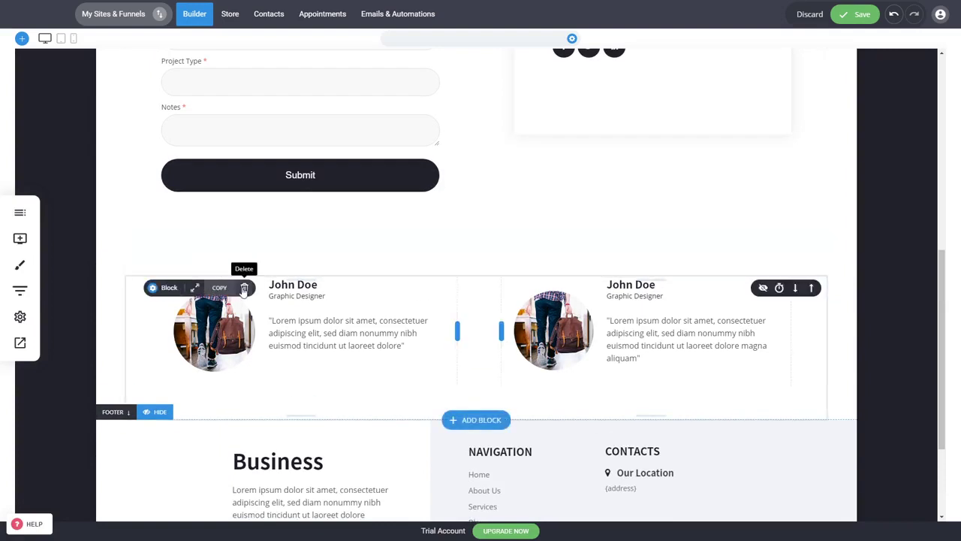
Narrow the contact form fields by increasing the inner spacing on the right side of their column.
scroll(753, 264, "up", 5)
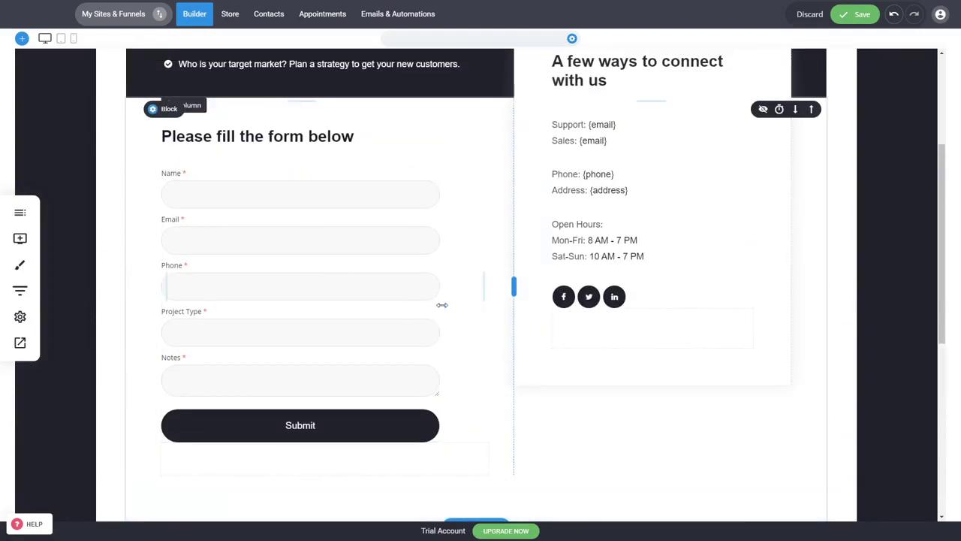
left_click_drag(435, 304, 384, 304)
scroll(751, 238, "up", 4)
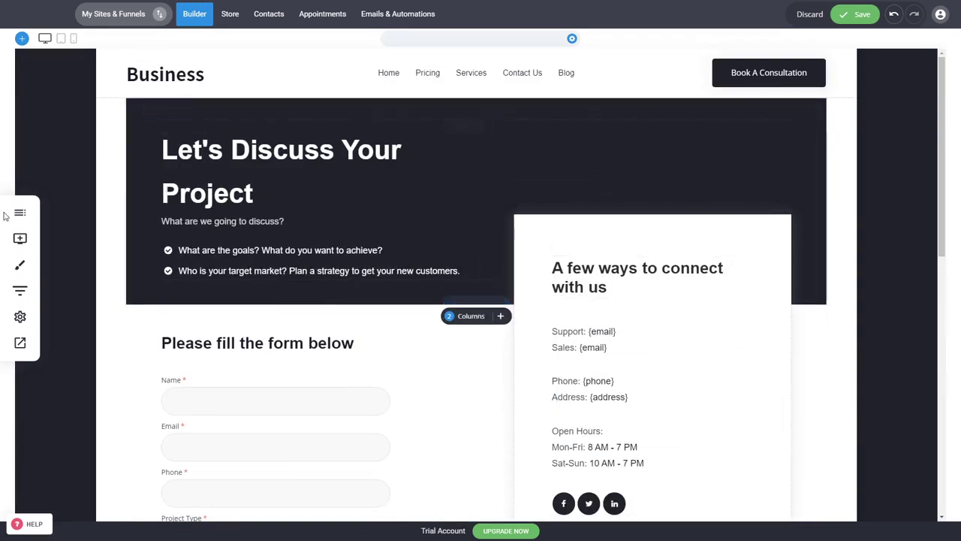
Add a header menu item linking to the Contact Me page, opening in the same tab.
mouse_move(564, 86)
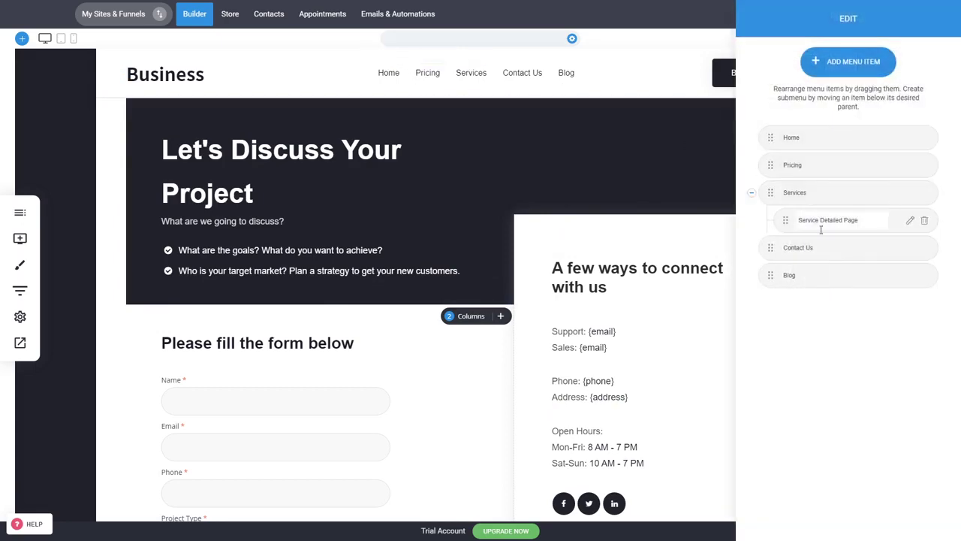
left_click(847, 61)
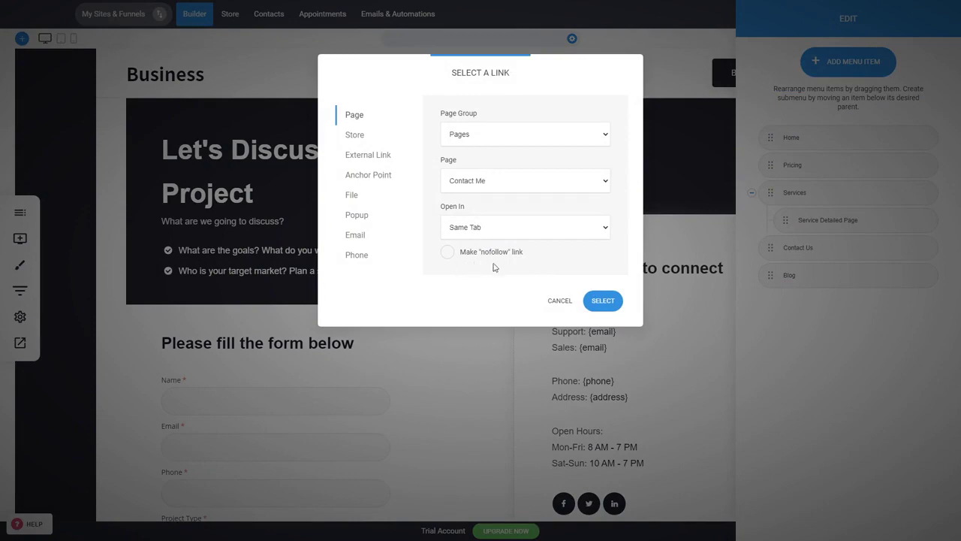
left_click(603, 300)
left_click(608, 253)
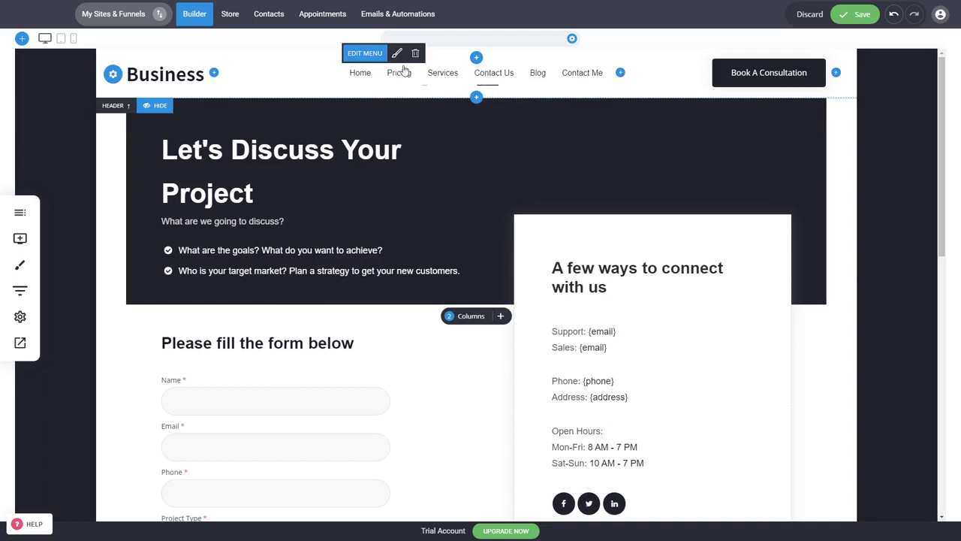
Remove the Contact Me item from the header menu.
left_click(365, 53)
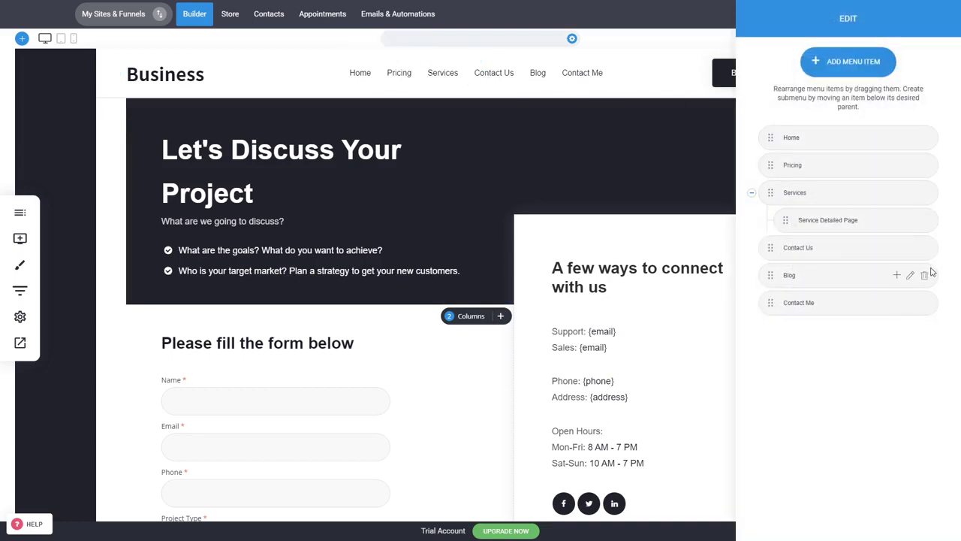
left_click(925, 303)
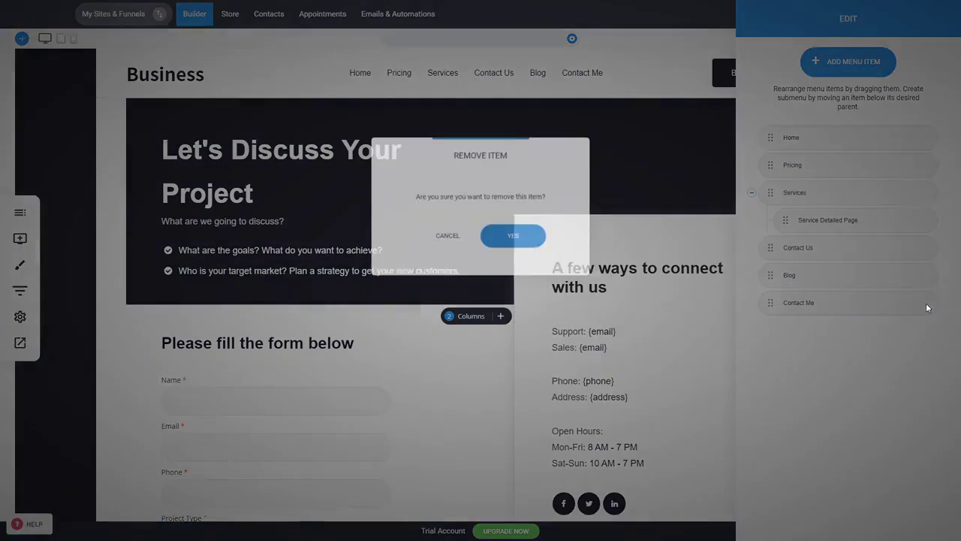
left_click(539, 237)
left_click(645, 186)
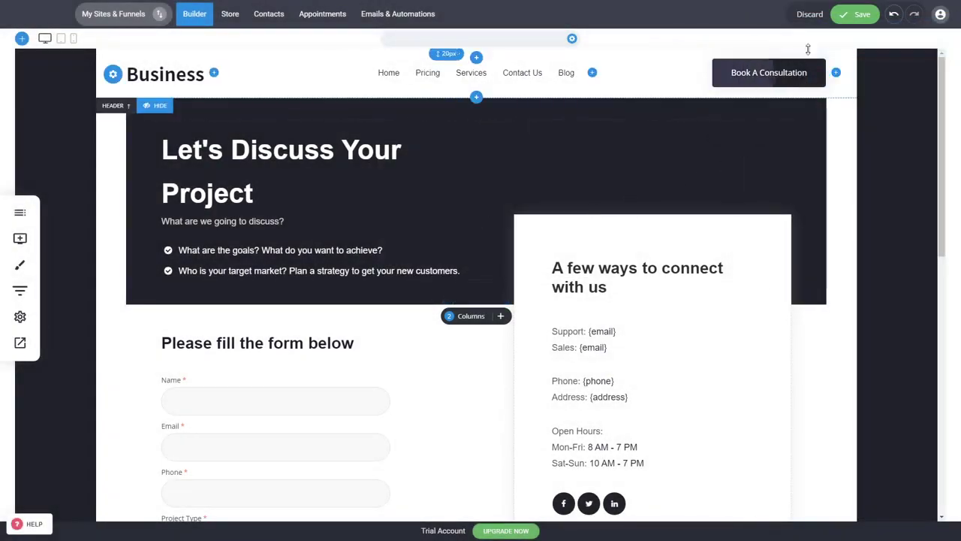
Save the changes made to the Contact Me page.
left_click(858, 15)
Add a new popup to the site from the Opt-In "Save 20$" newsletter sign-up template.
left_click(17, 216)
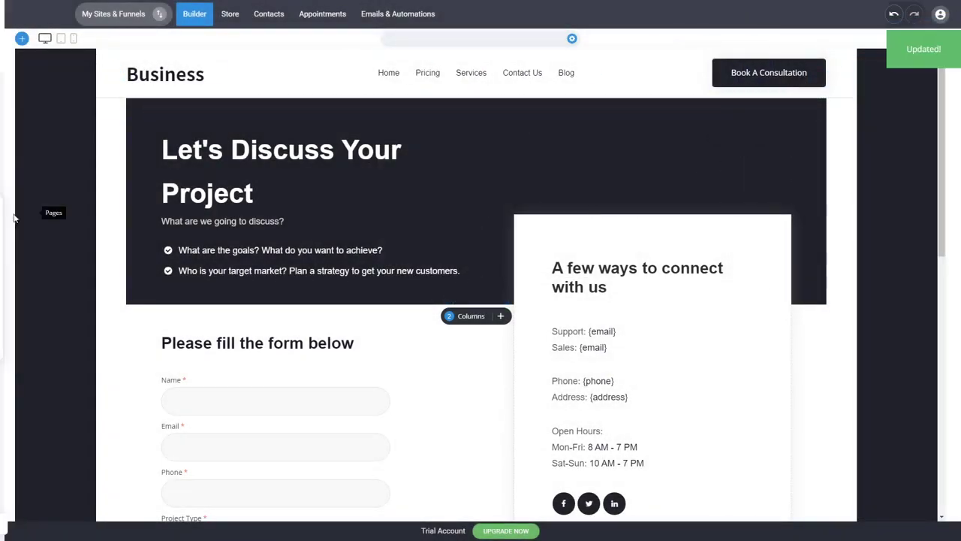
left_click(110, 81)
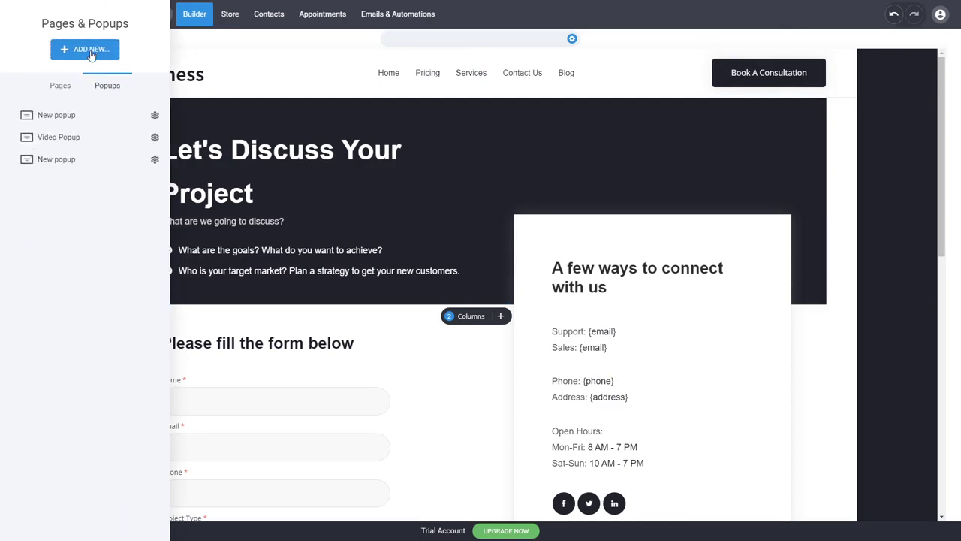
left_click(91, 54)
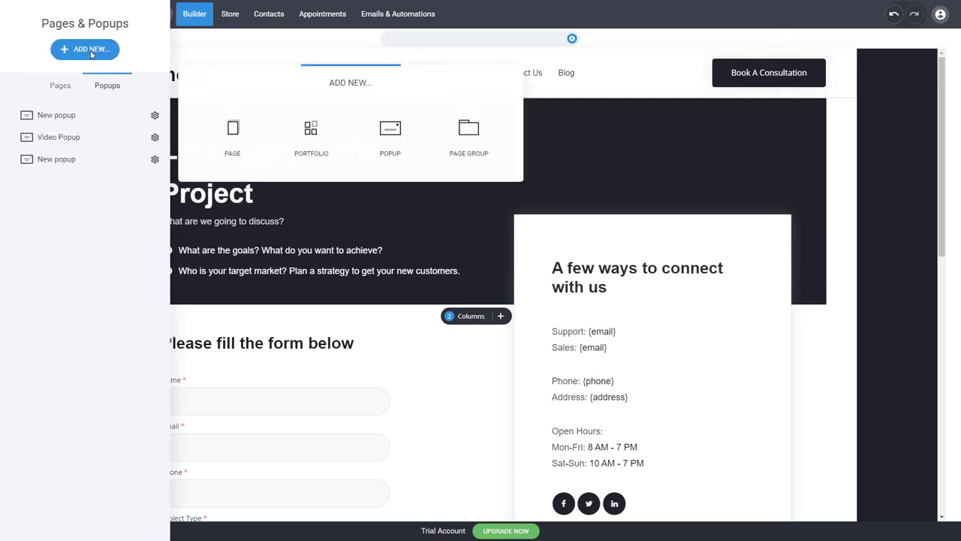
left_click(406, 150)
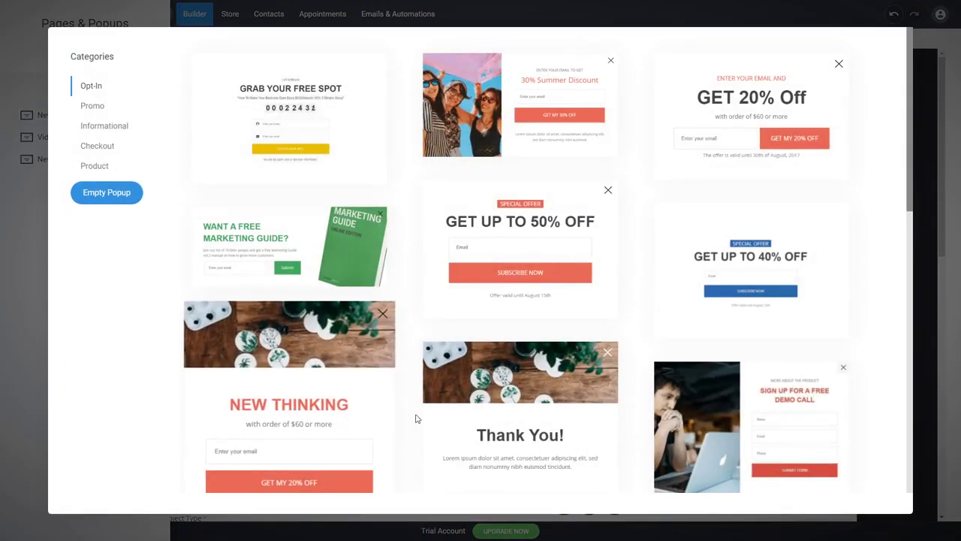
scroll(534, 401, "down", 5)
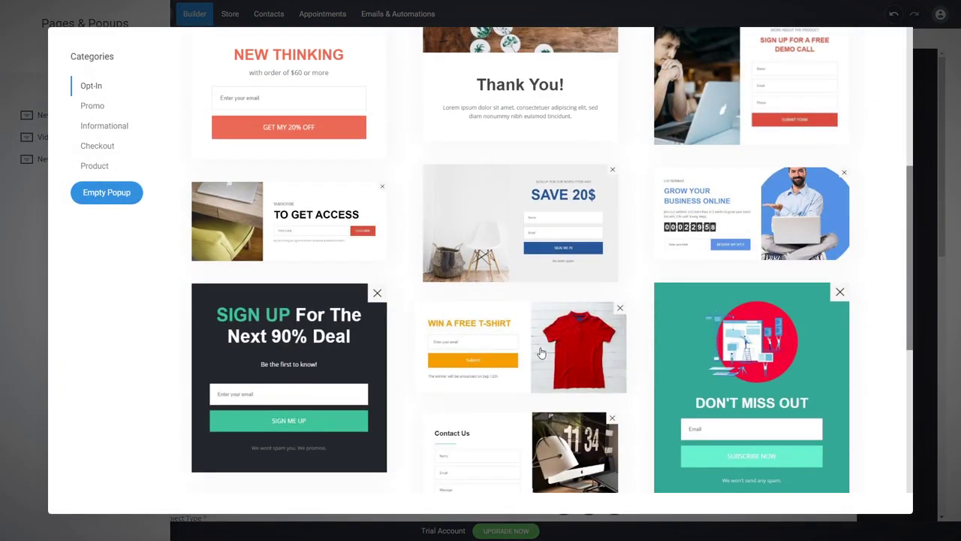
left_click(562, 249)
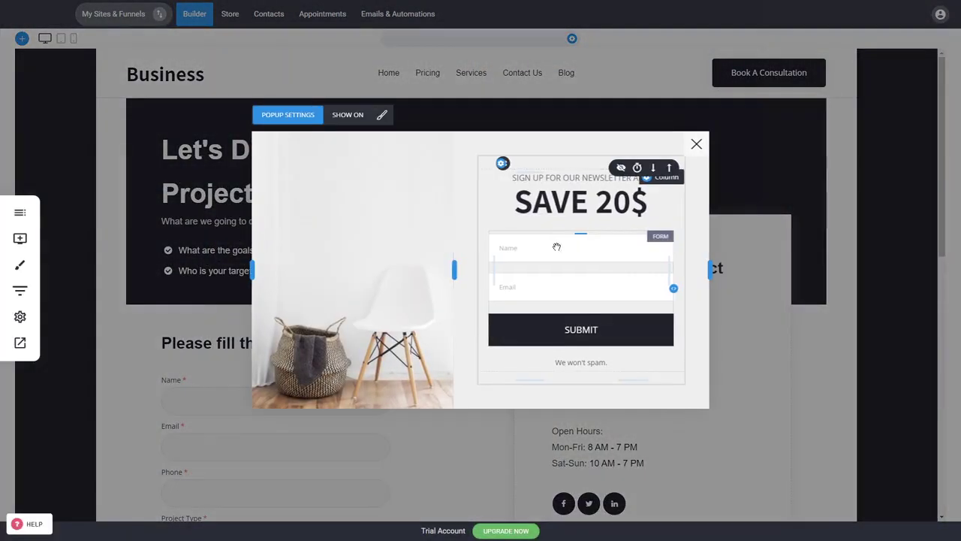
Widen the Save 20$ popup slightly, save it and close it.
mouse_move(708, 270)
left_mouse_down()
mouse_move(747, 270)
mouse_move(721, 269)
left_mouse_up()
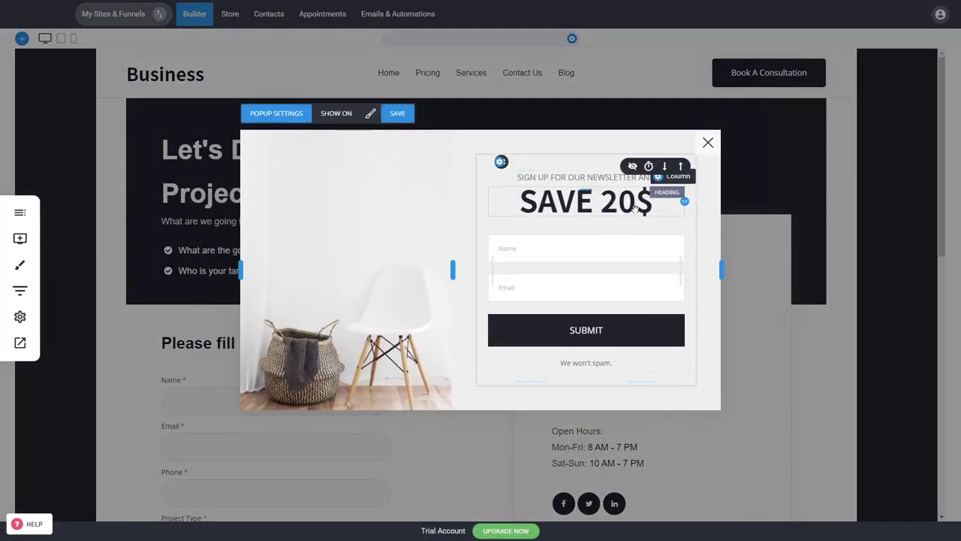
left_click(398, 113)
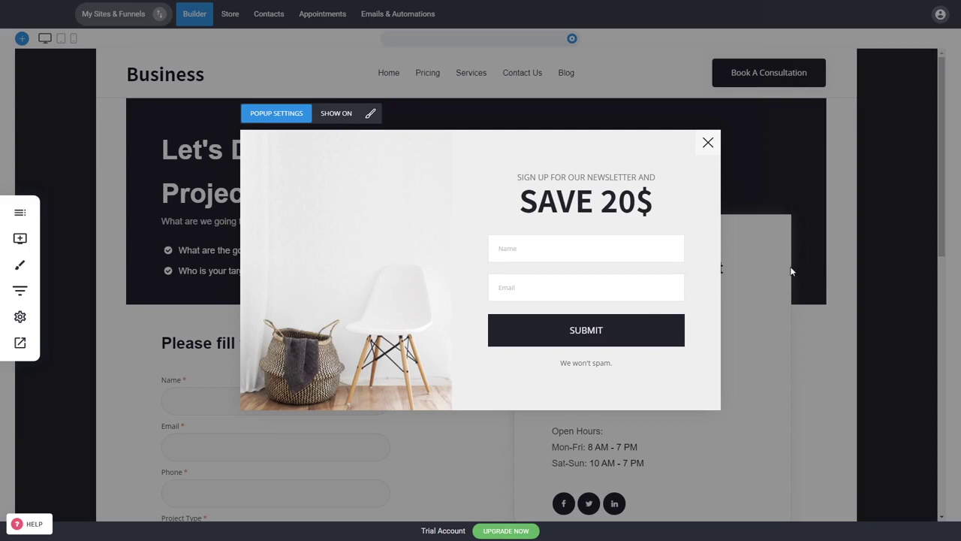
left_click(710, 144)
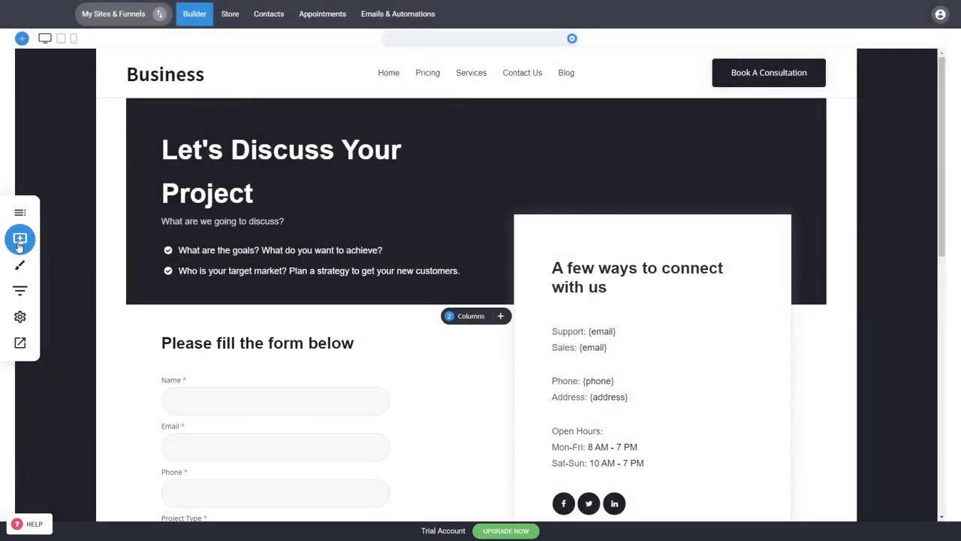
Leave the Contact Me page and open the site's Home page for editing.
left_click(21, 268)
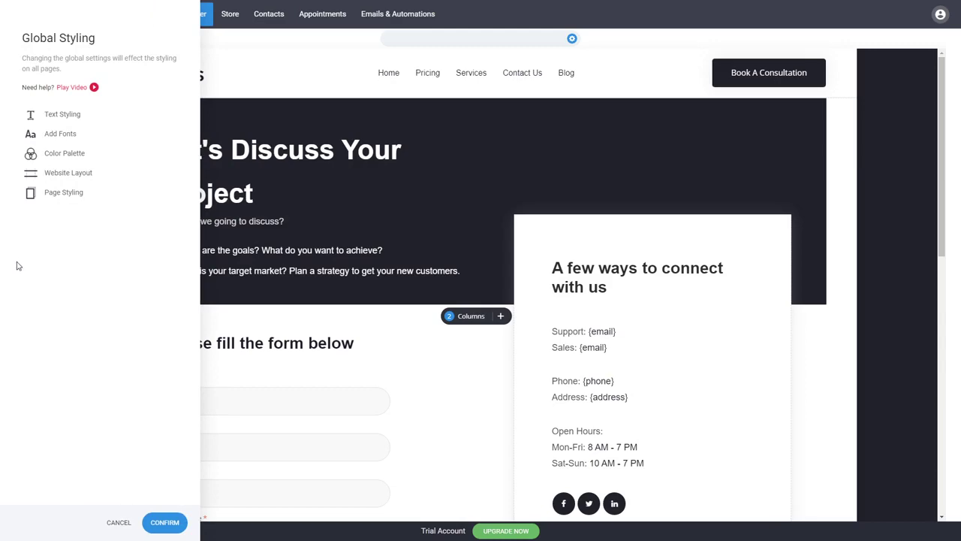
left_click(350, 129)
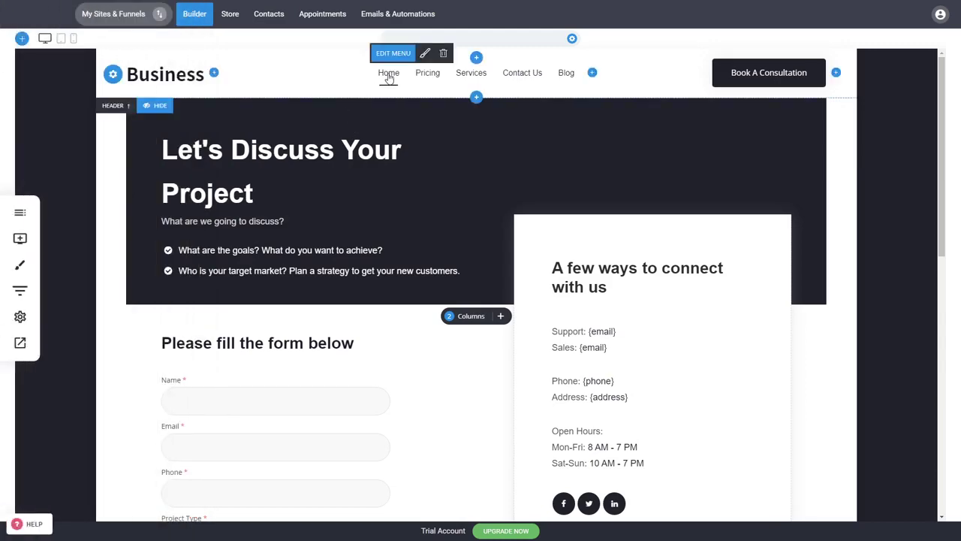
left_click(388, 75)
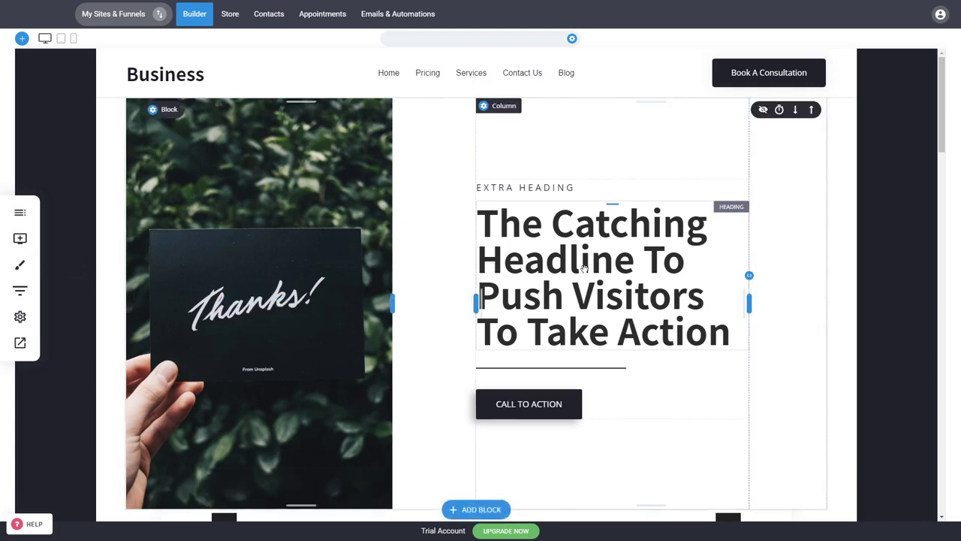
Try a red primary color, #CF3929, in the site's global color palette.
left_click(18, 267)
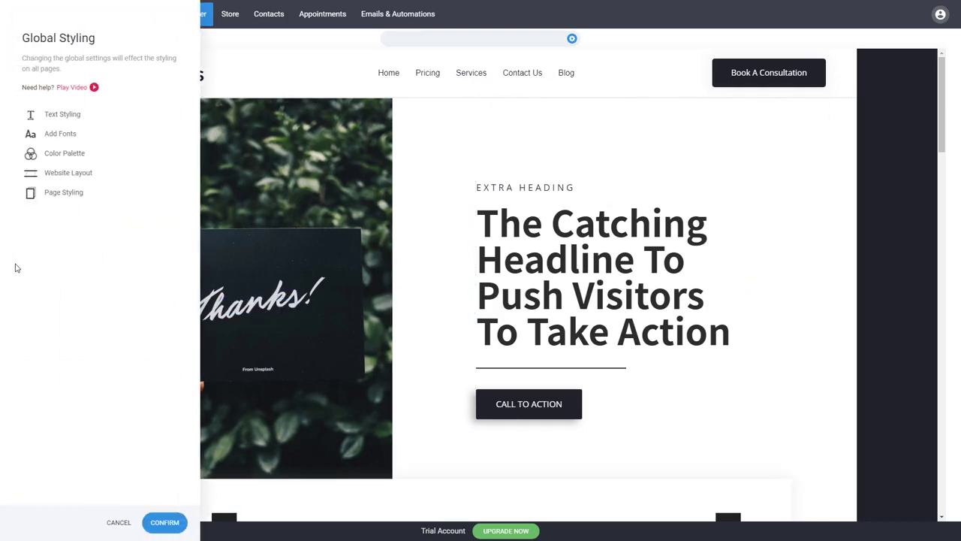
left_click(50, 156)
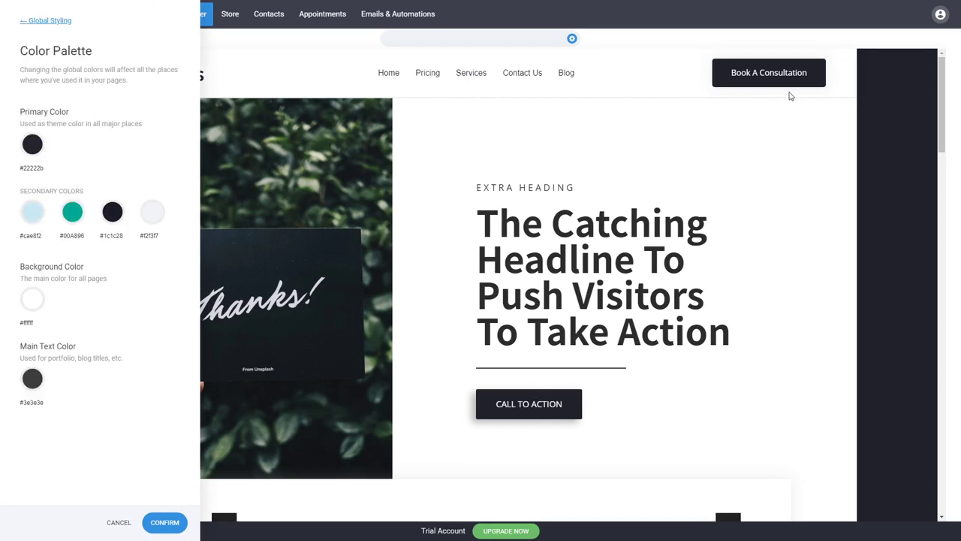
left_click(32, 145)
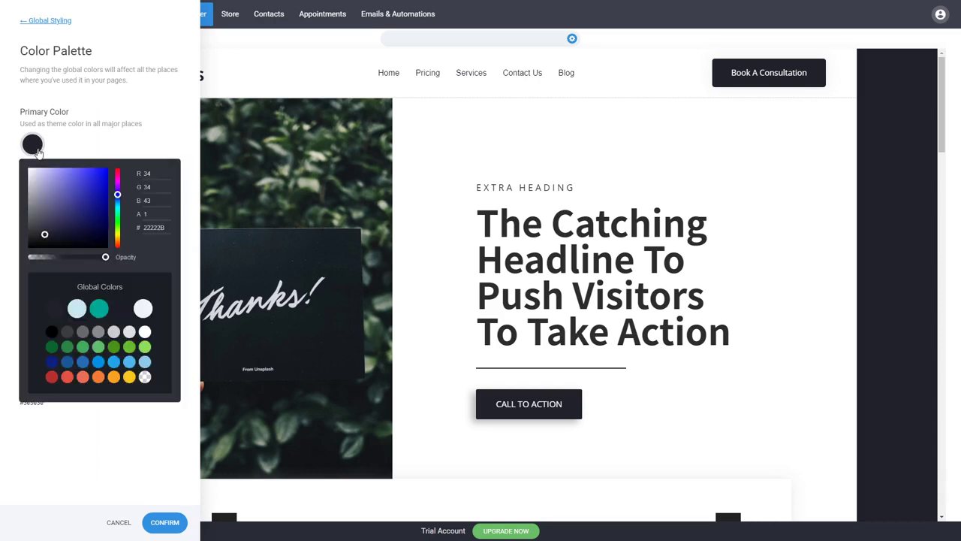
left_click(67, 378)
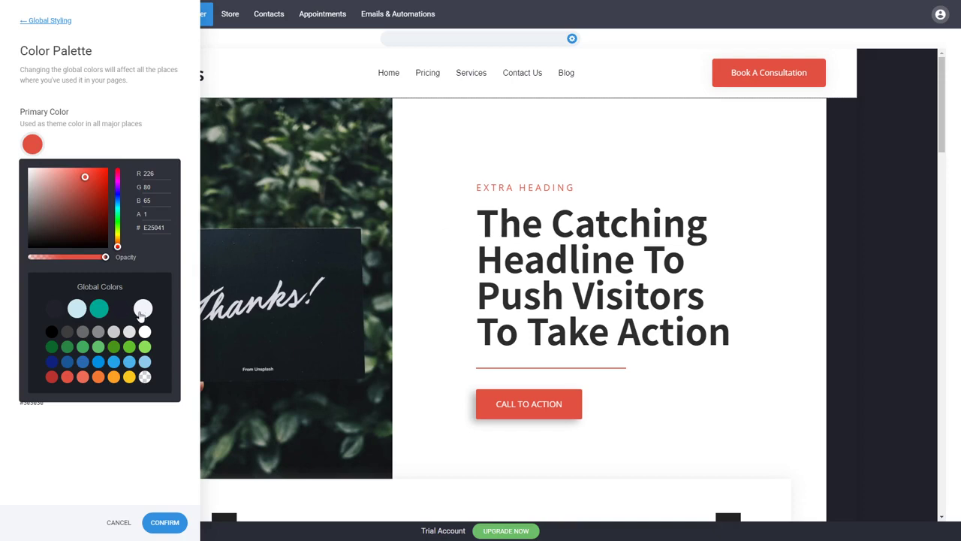
left_click_drag(85, 178, 93, 184)
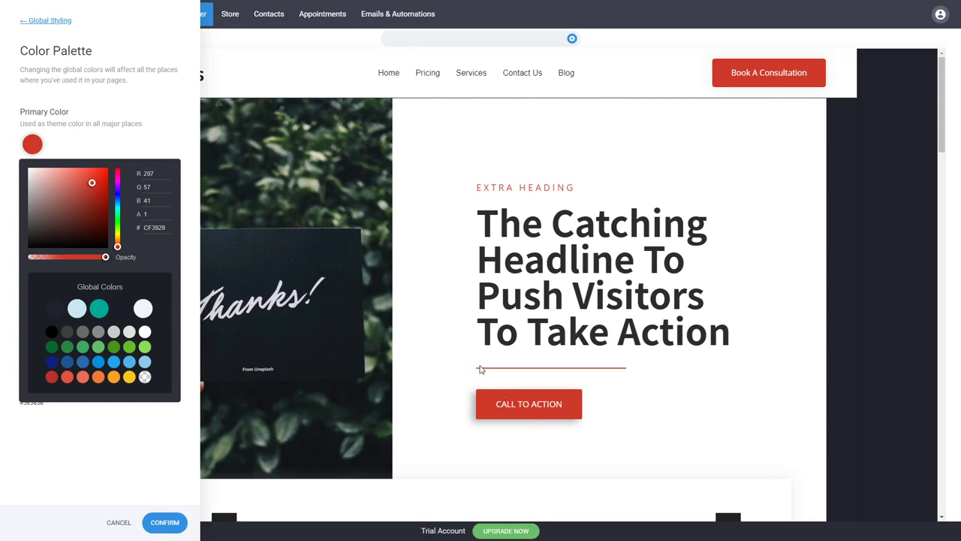
left_click(97, 432)
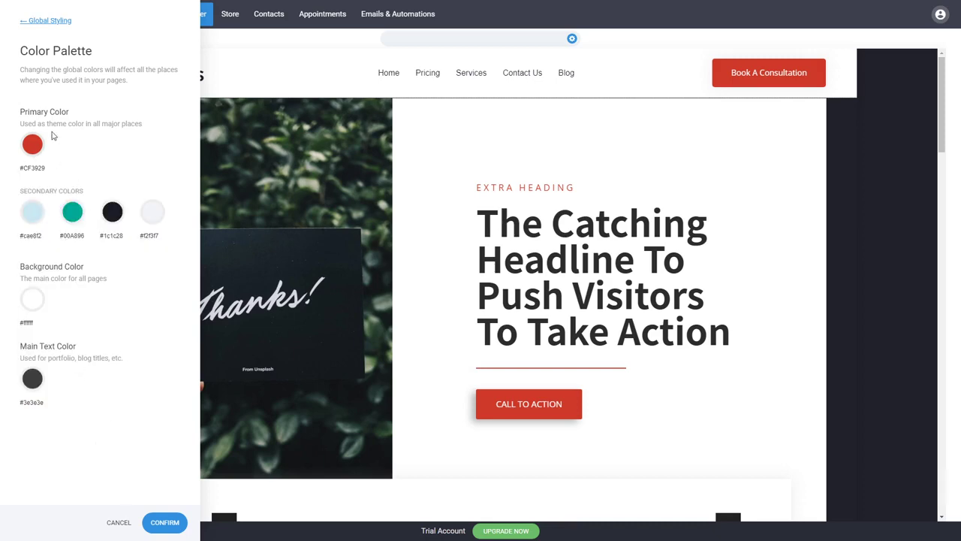
Browse the most popular Google fonts that can be added to the site, and discard the global styling changes.
left_click(53, 22)
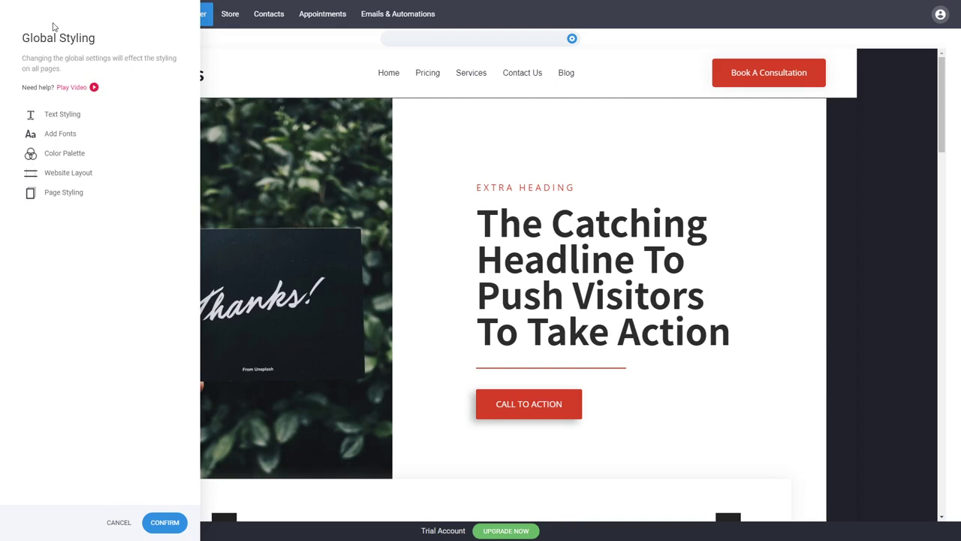
left_click(60, 134)
left_click(104, 105)
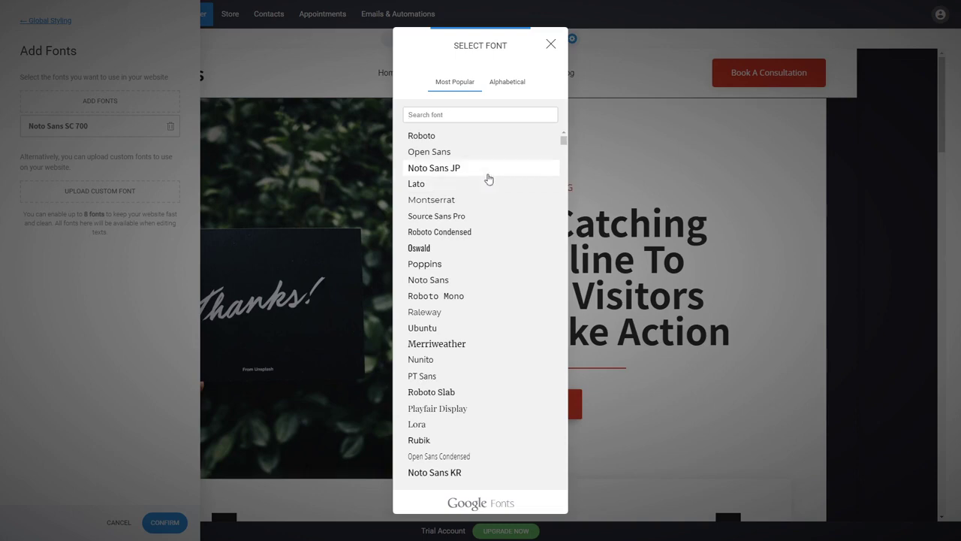
scroll(486, 199, "down", 10)
scroll(569, 153, "down", 15)
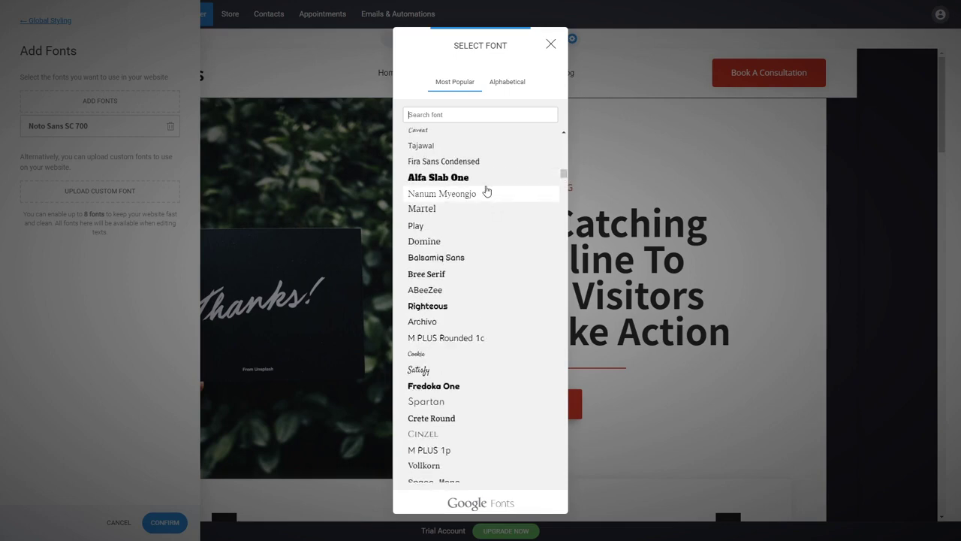
left_click(546, 43)
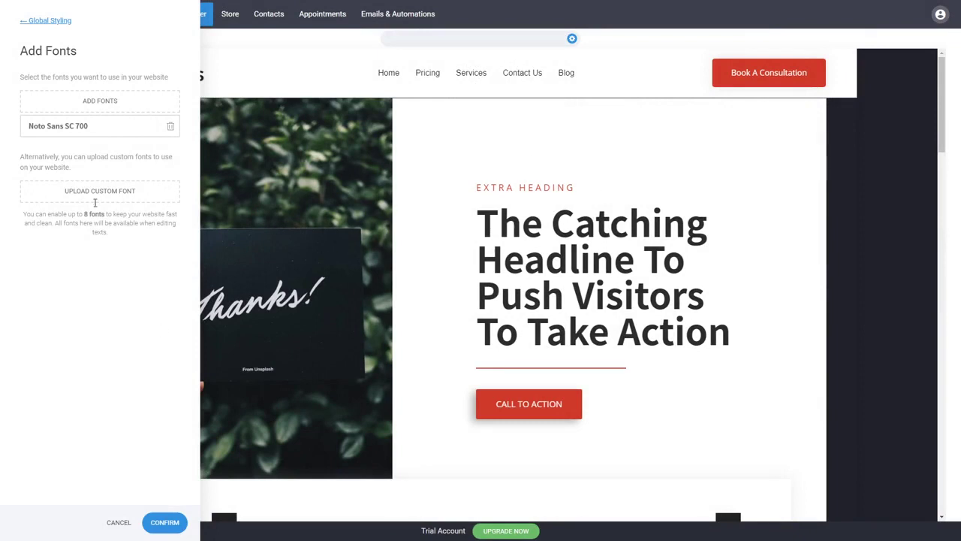
left_click(47, 21)
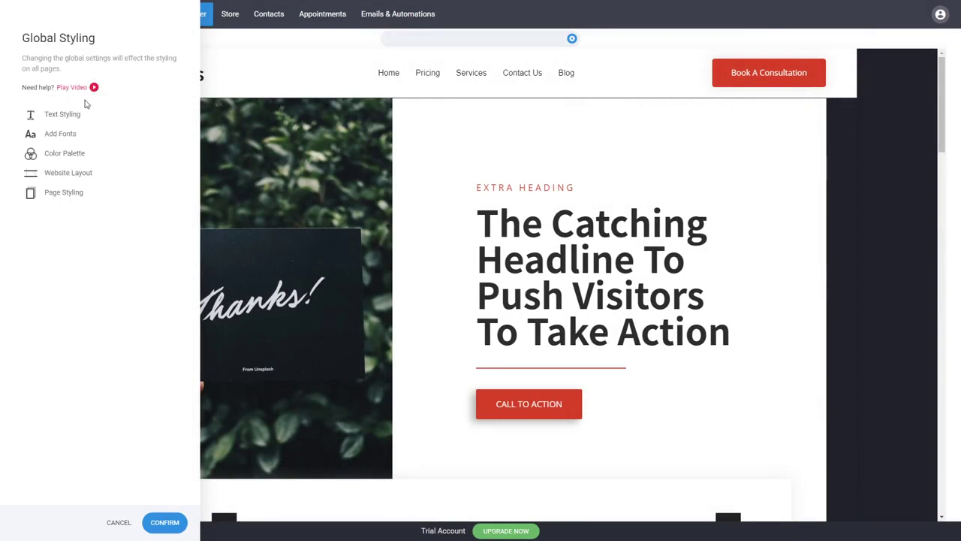
left_click(118, 521)
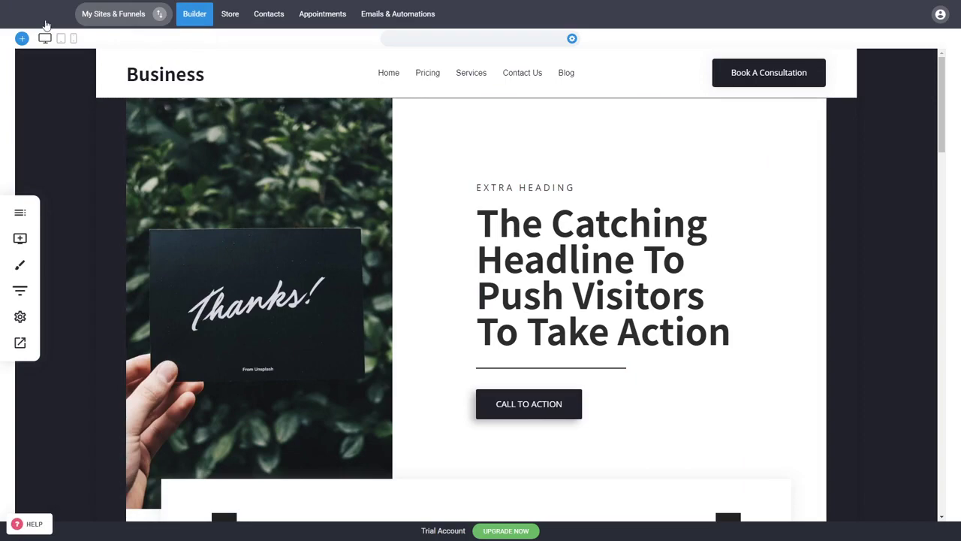
scroll(420, 327, "down", 7)
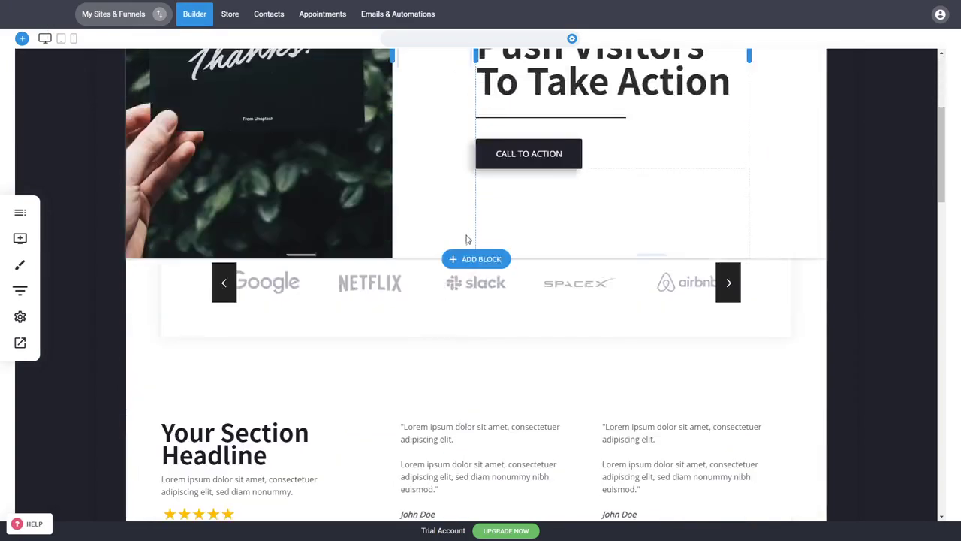
scroll(468, 238, "up", 4)
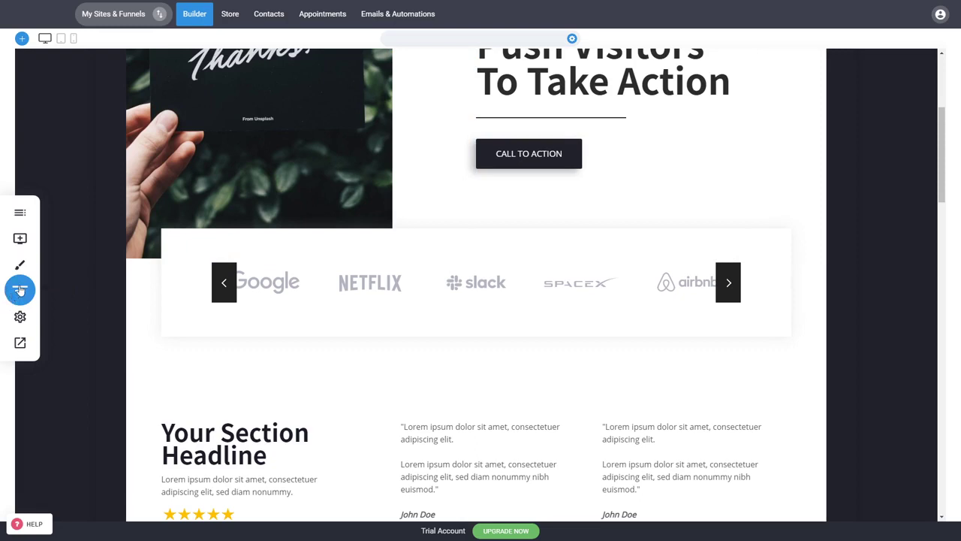
scroll(433, 316, "up", 3)
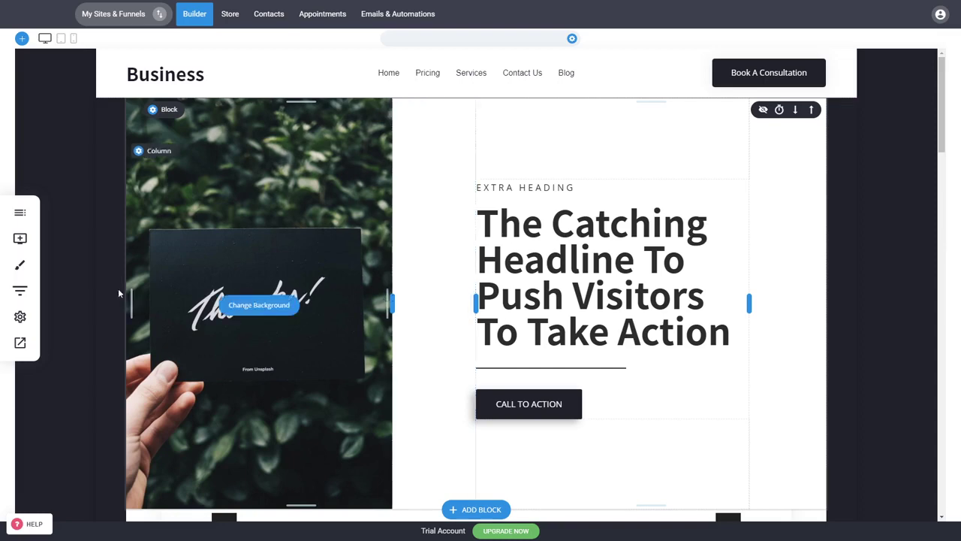
Examine the website's general settings and the global custom head markup editor without changing anything.
left_click(21, 318)
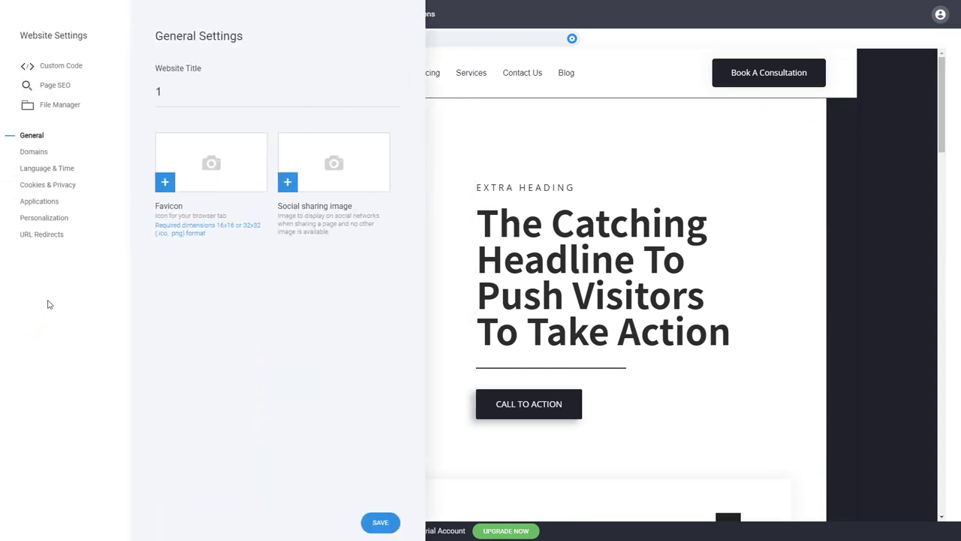
left_click(74, 67)
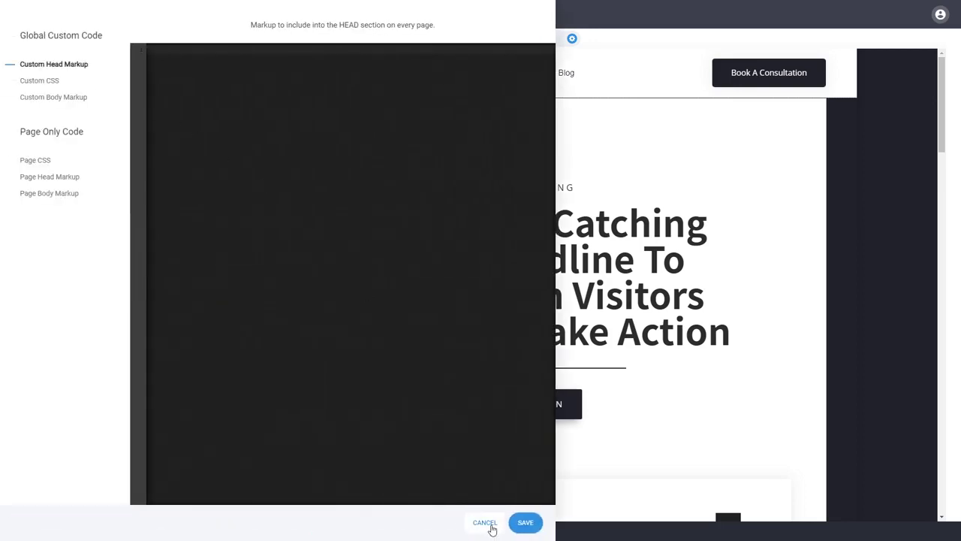
left_click(488, 526)
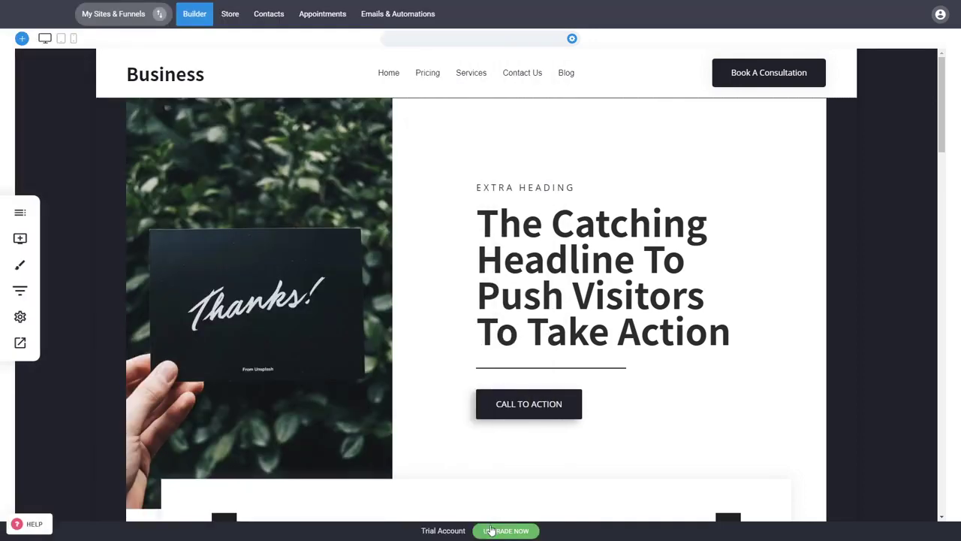
left_click(20, 318)
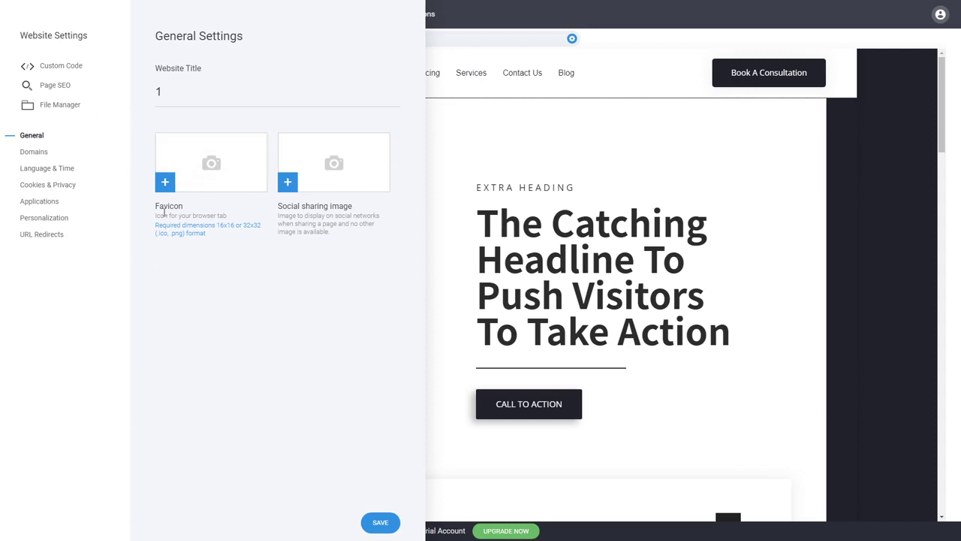
left_click(546, 304)
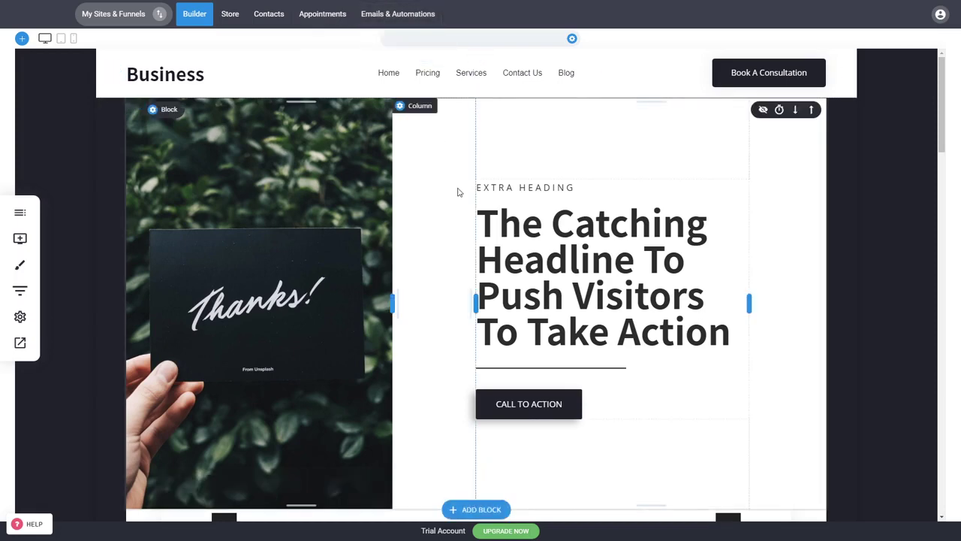
Reduce the top spacing of the testimonials block and set the gap between its section headline and text to 22px.
scroll(460, 184, "down", 3)
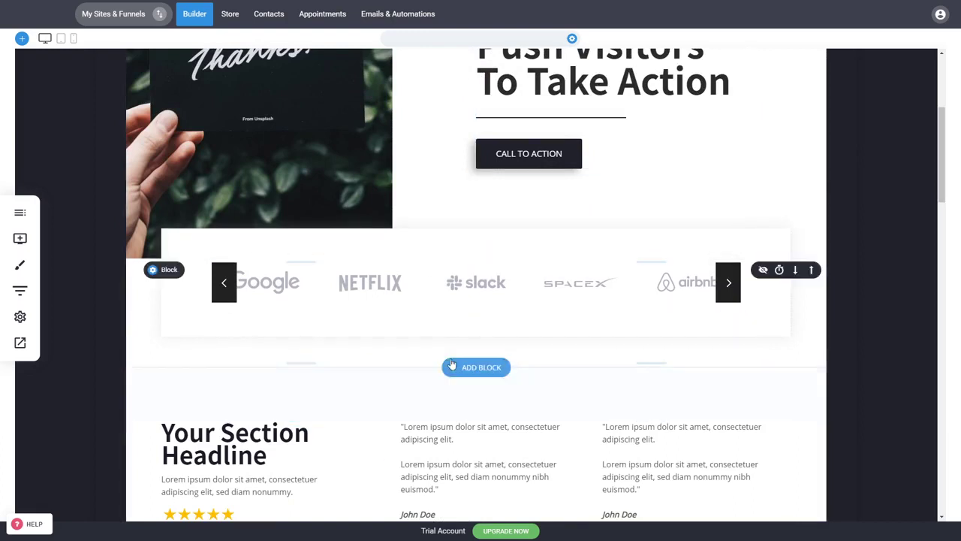
left_click_drag(395, 399, 398, 388)
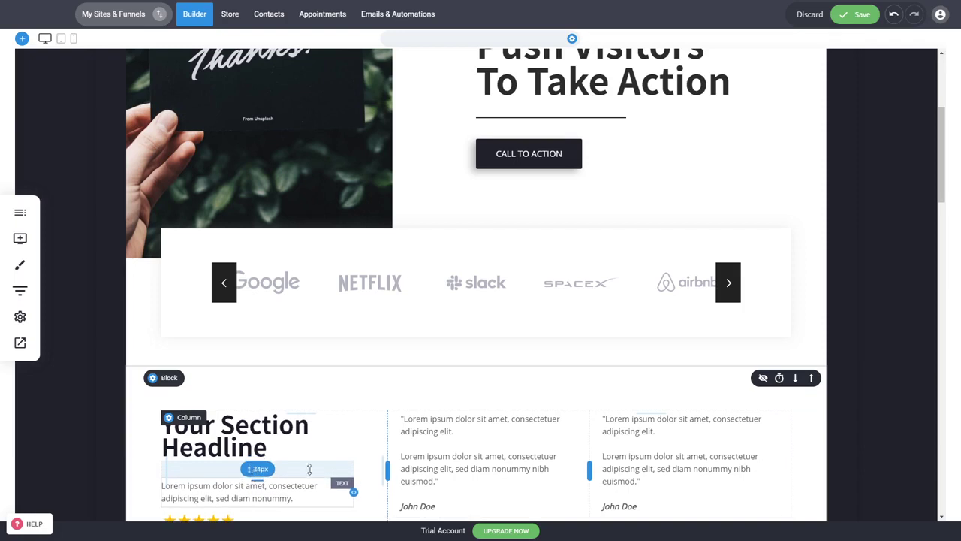
scroll(488, 442, "down", 3)
left_click_drag(234, 359, 233, 368)
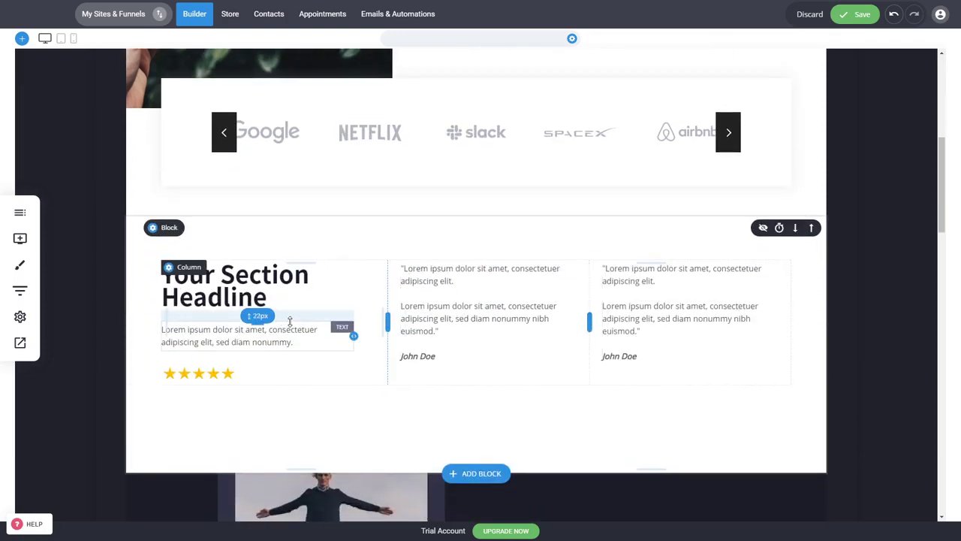
Increase the spacing between the Home page's main headline and the separator line beneath it.
scroll(891, 291, "up", 5)
scroll(891, 291, "up", 1)
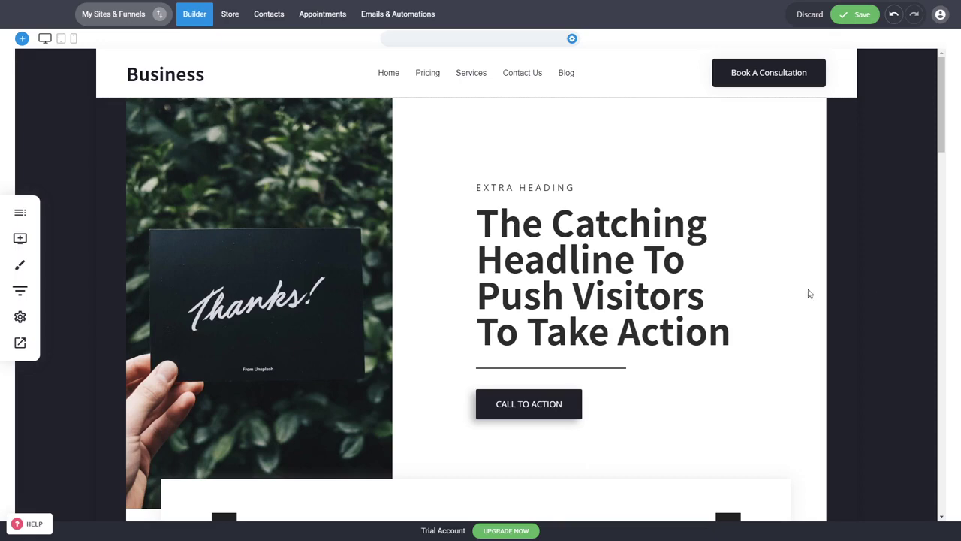
left_click_drag(562, 358, 566, 368)
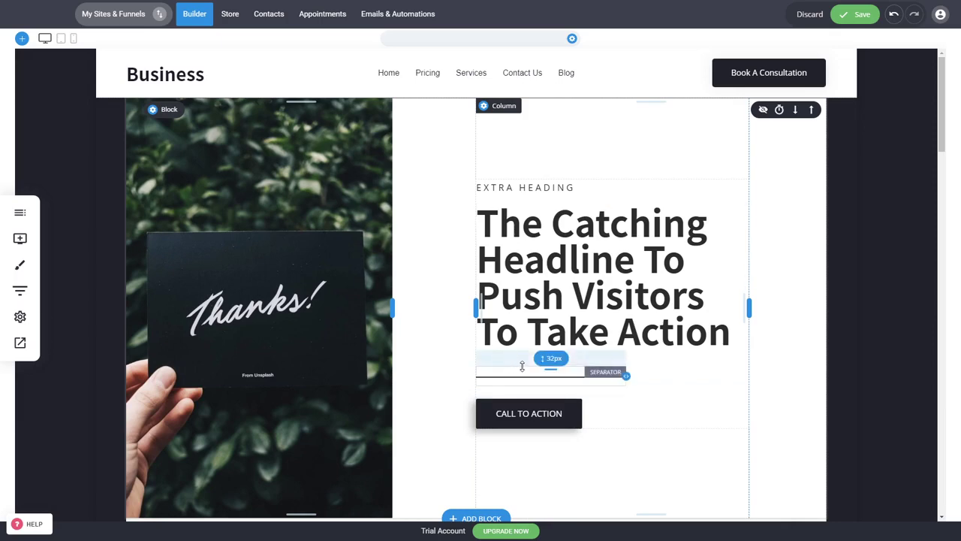
left_click_drag(526, 368, 529, 362)
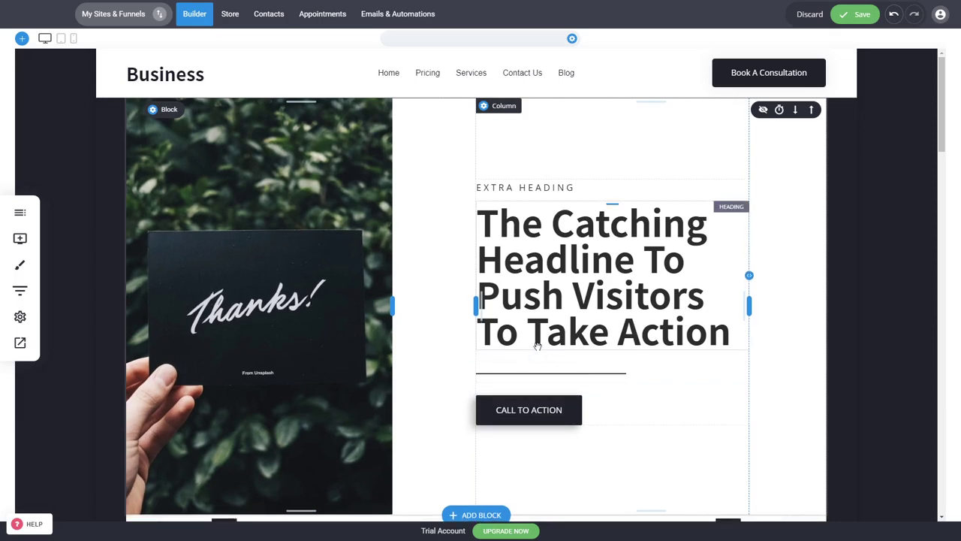